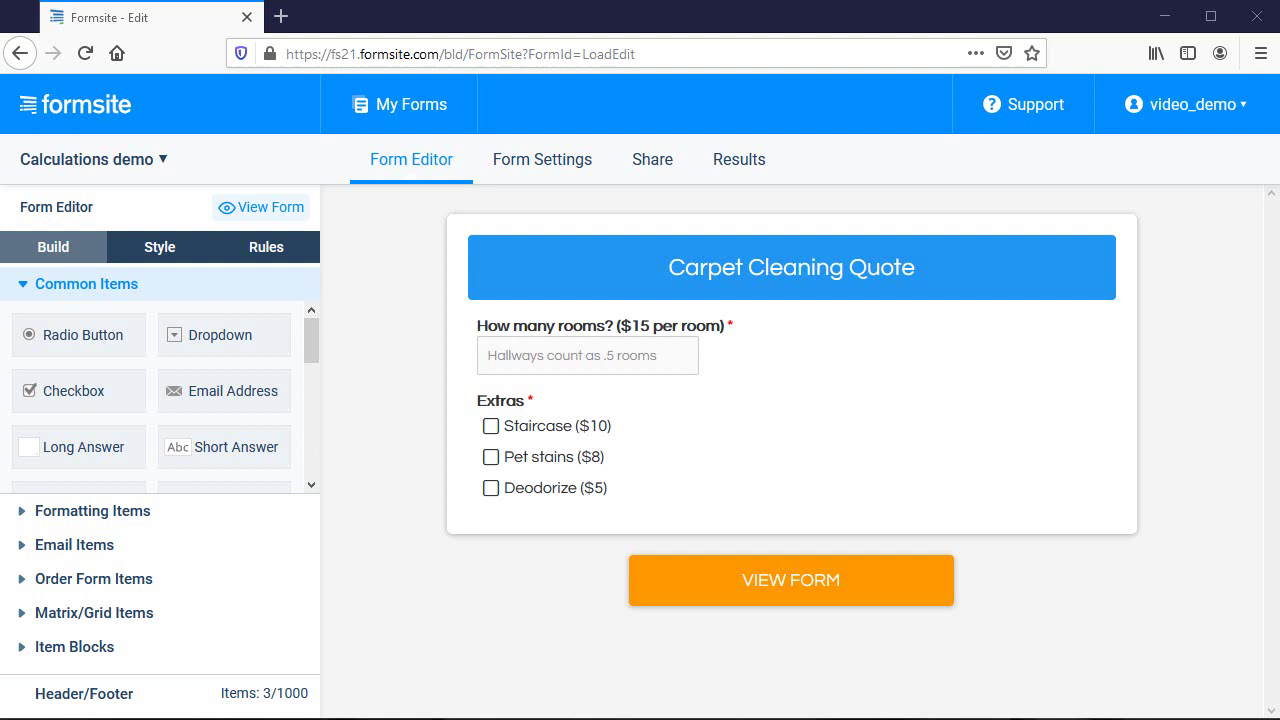
Step: Give the Extras choices calculation values of 10, 8 and 5, then inspect the rooms item's calculations
{"action": "left_click", "coordinate": [625, 472]}
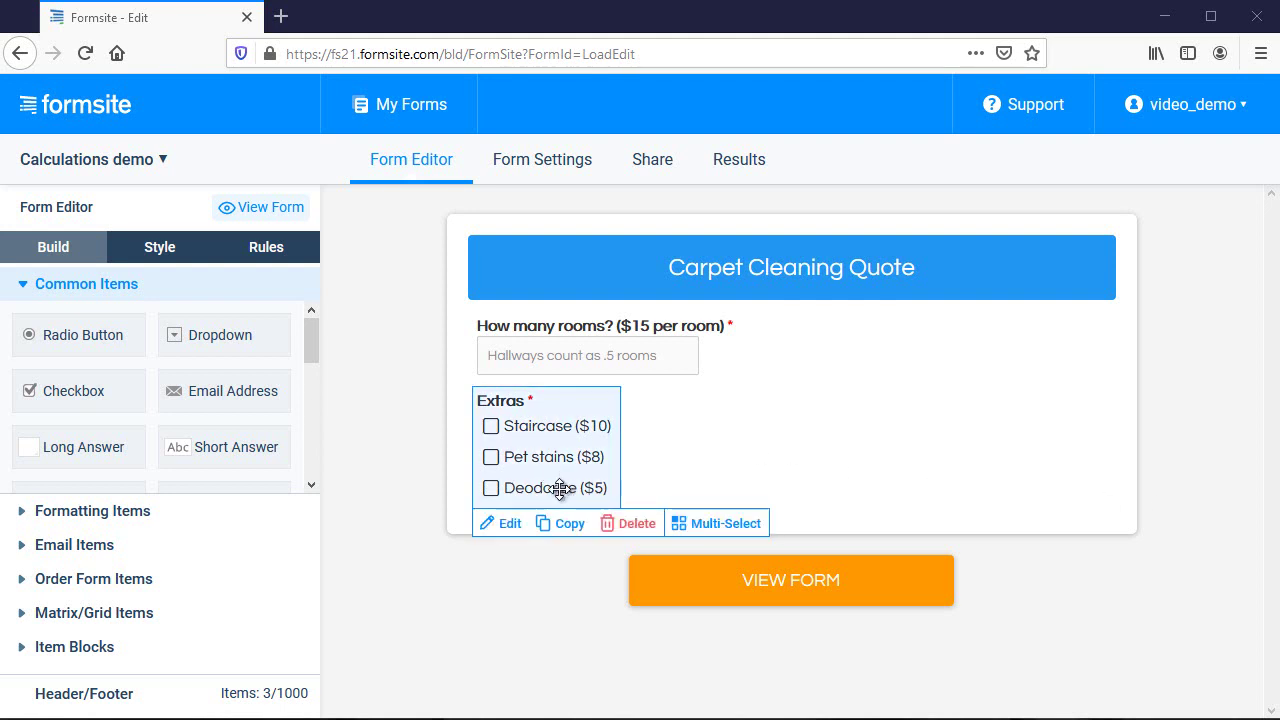
{"action": "left_click", "coordinate": [507, 523]}
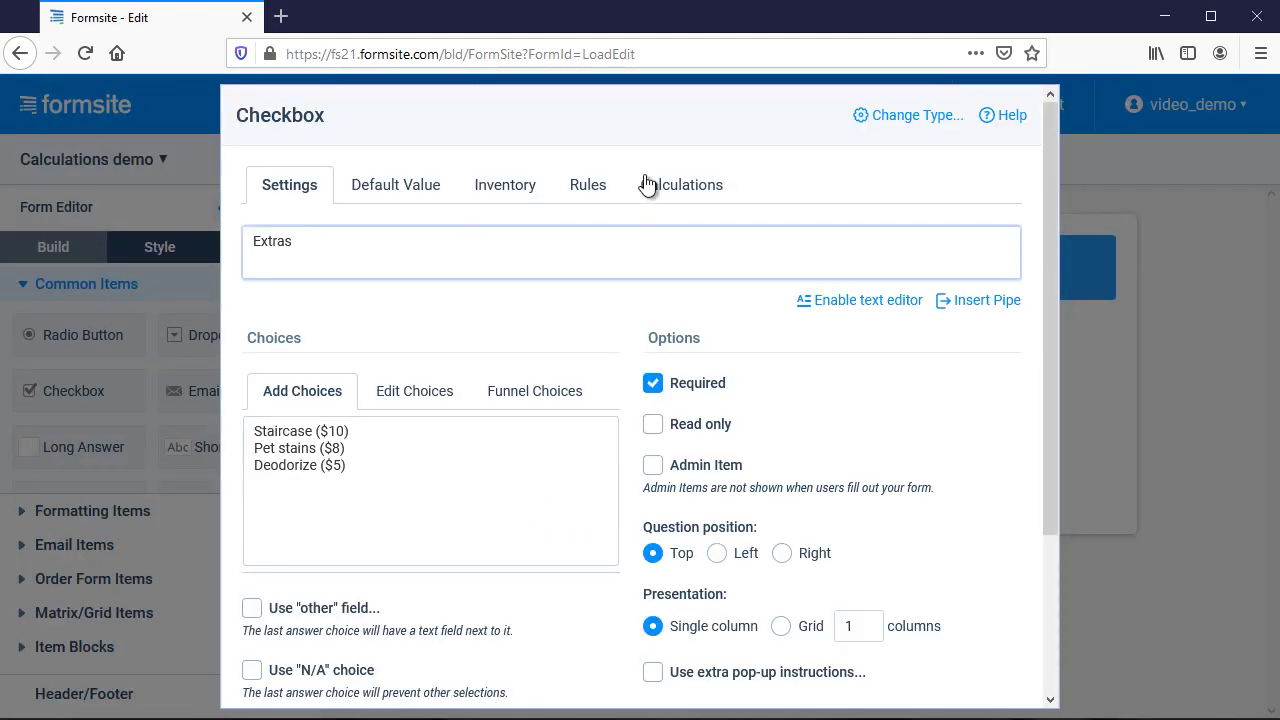
{"action": "left_click", "coordinate": [665, 186]}
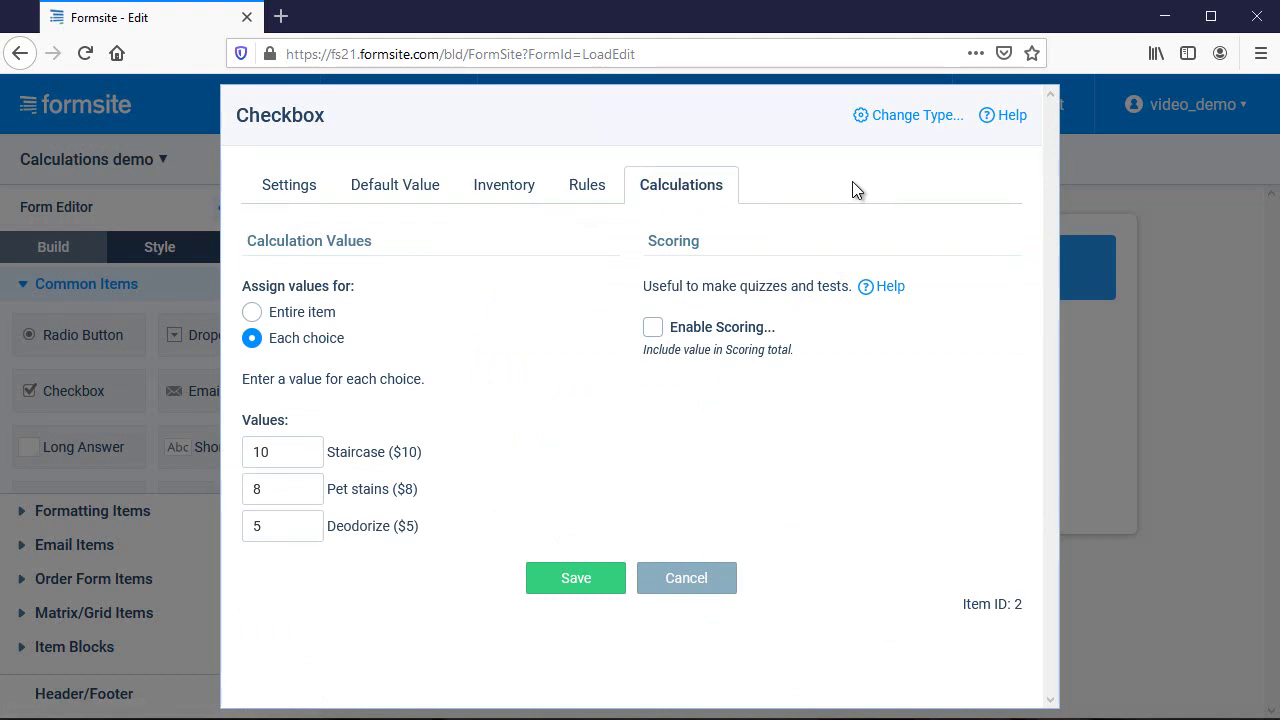
{"action": "left_click", "coordinate": [328, 314]}
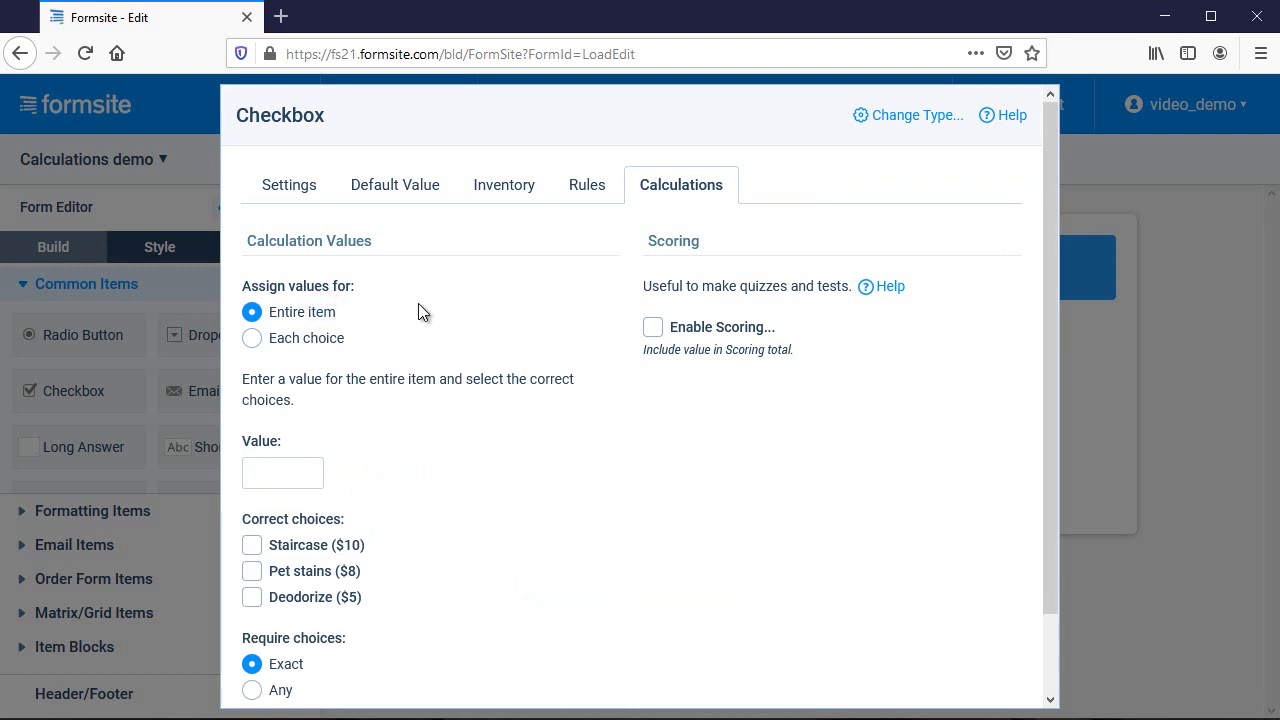
{"action": "left_click", "coordinate": [338, 340]}
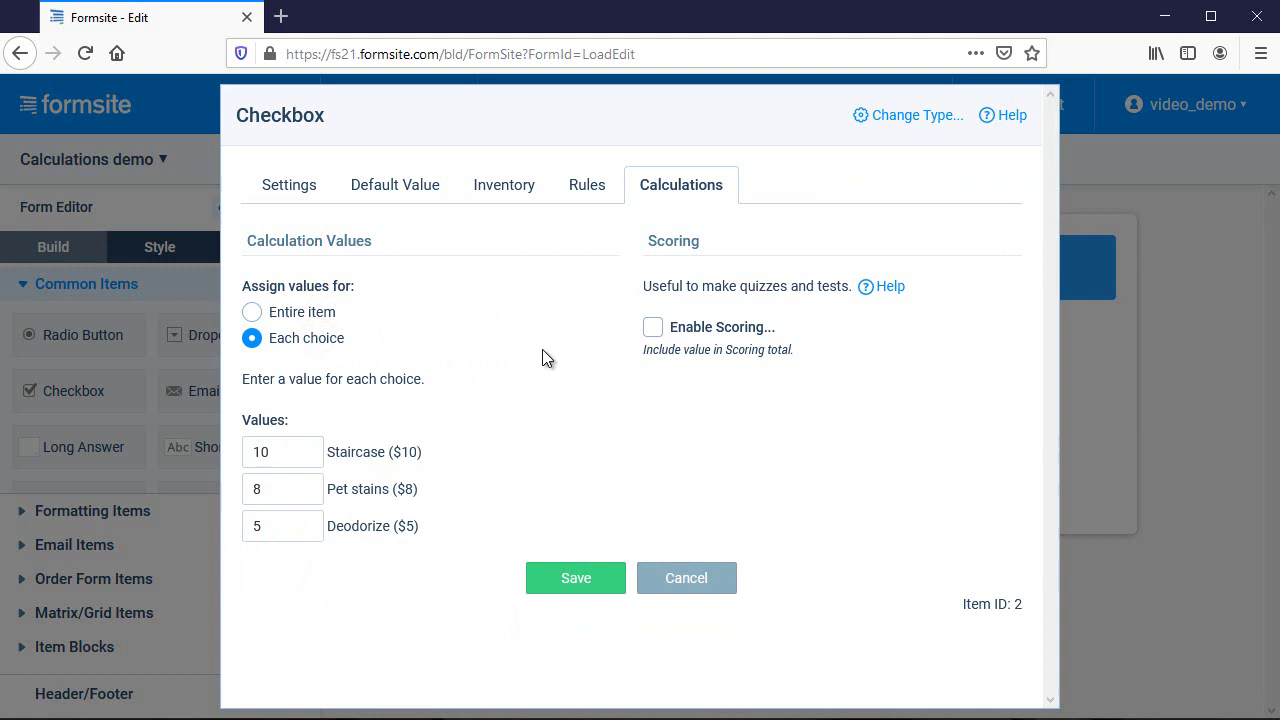
{"action": "left_click", "coordinate": [583, 574]}
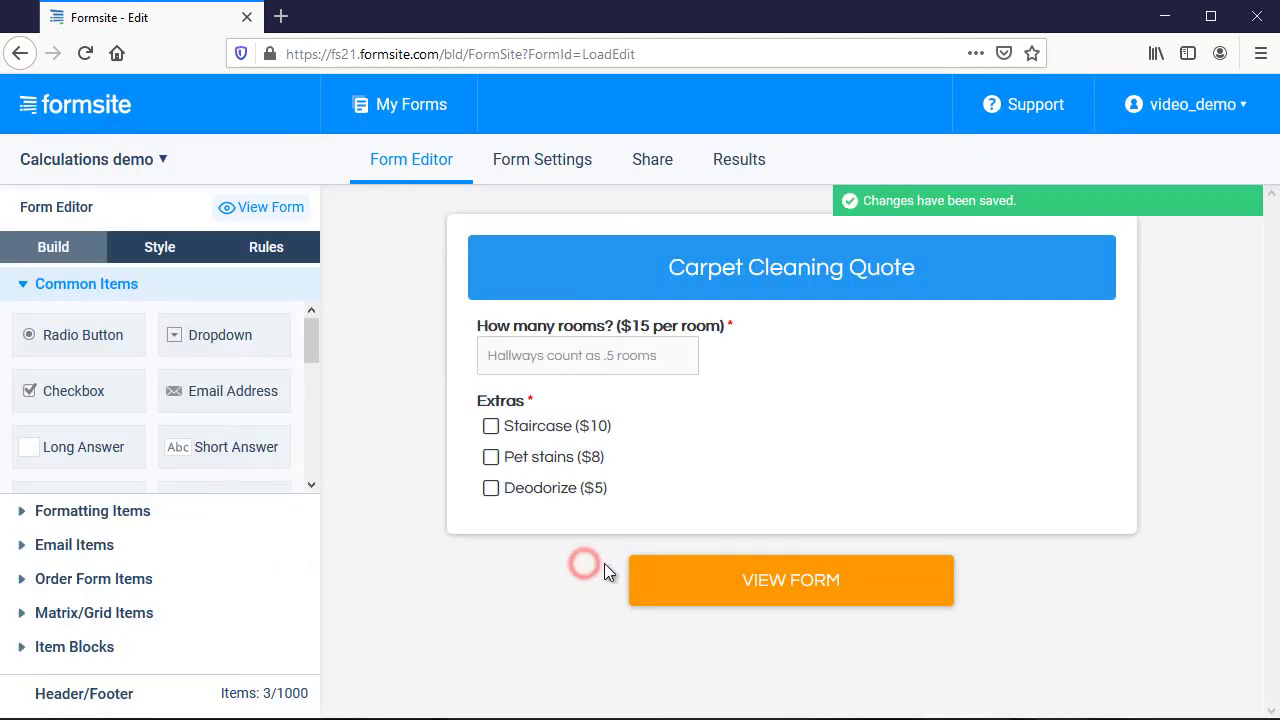
{"action": "mouse_move", "coordinate": [790, 350]}
{"action": "left_click", "coordinate": [505, 395]}
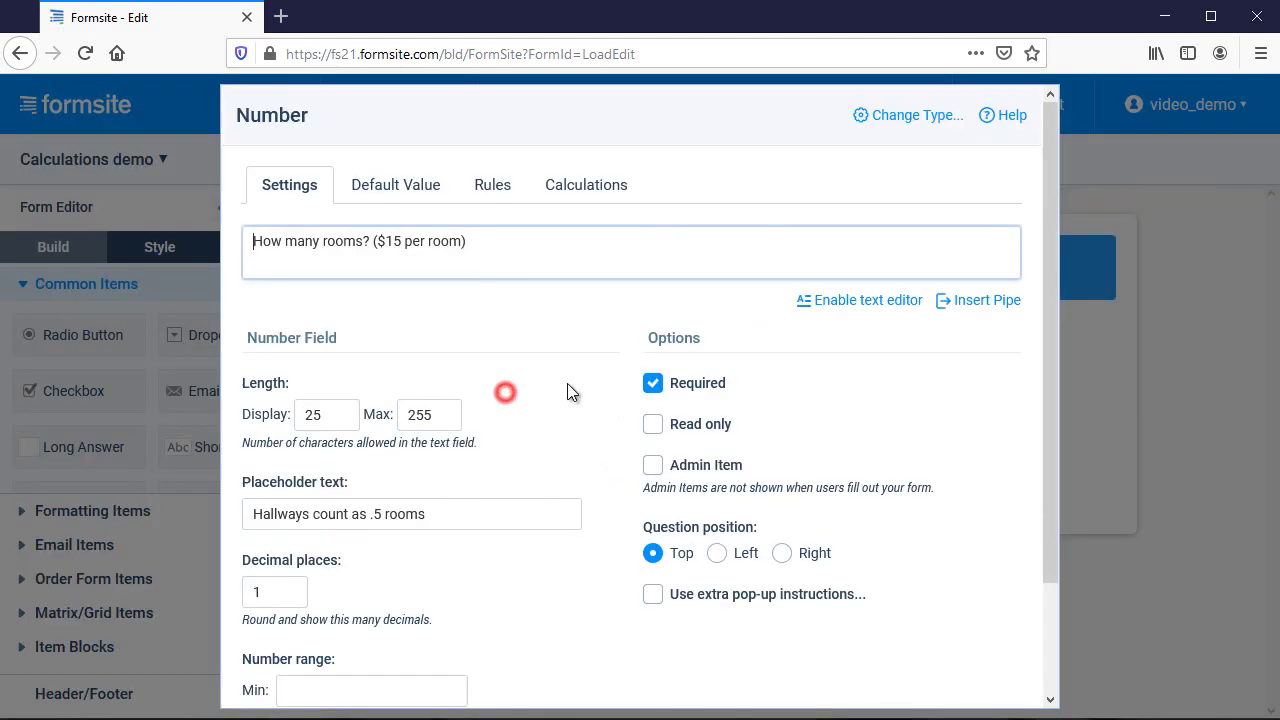
{"action": "left_click", "coordinate": [579, 188]}
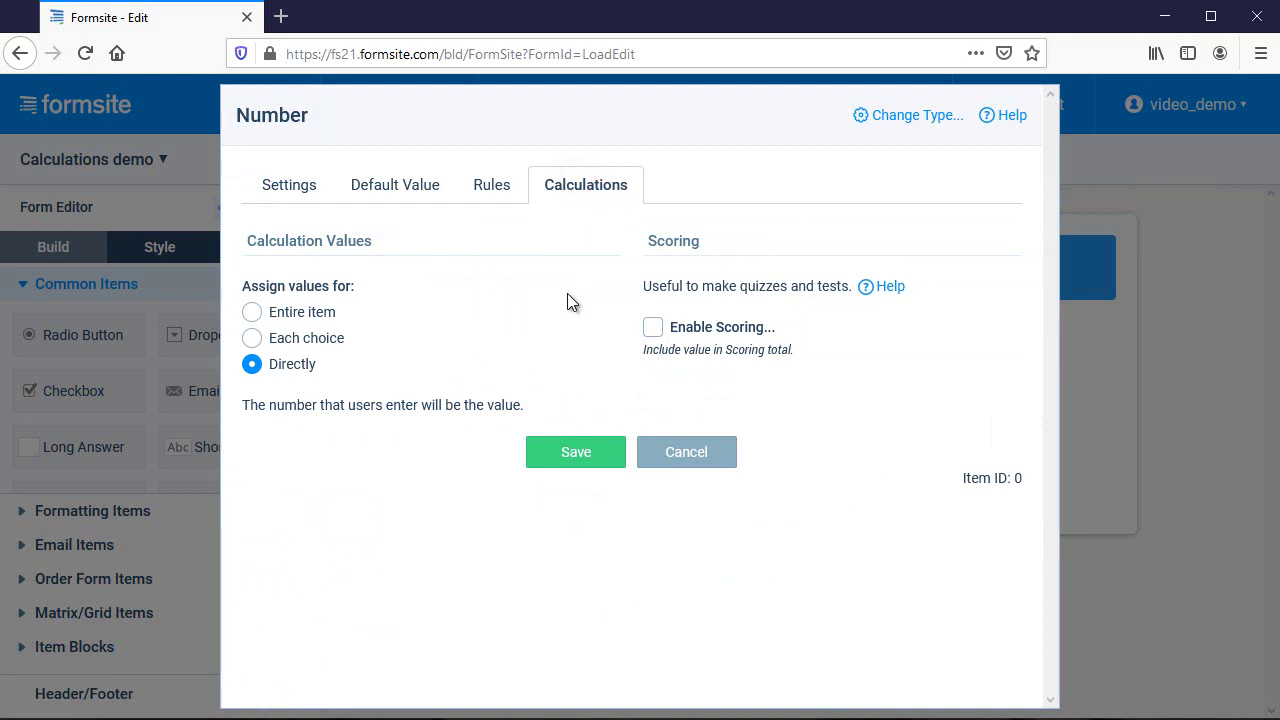
Step: Drop a Calculation item labelled 'Current Total:' below the Extras question
{"action": "left_click", "coordinate": [667, 460]}
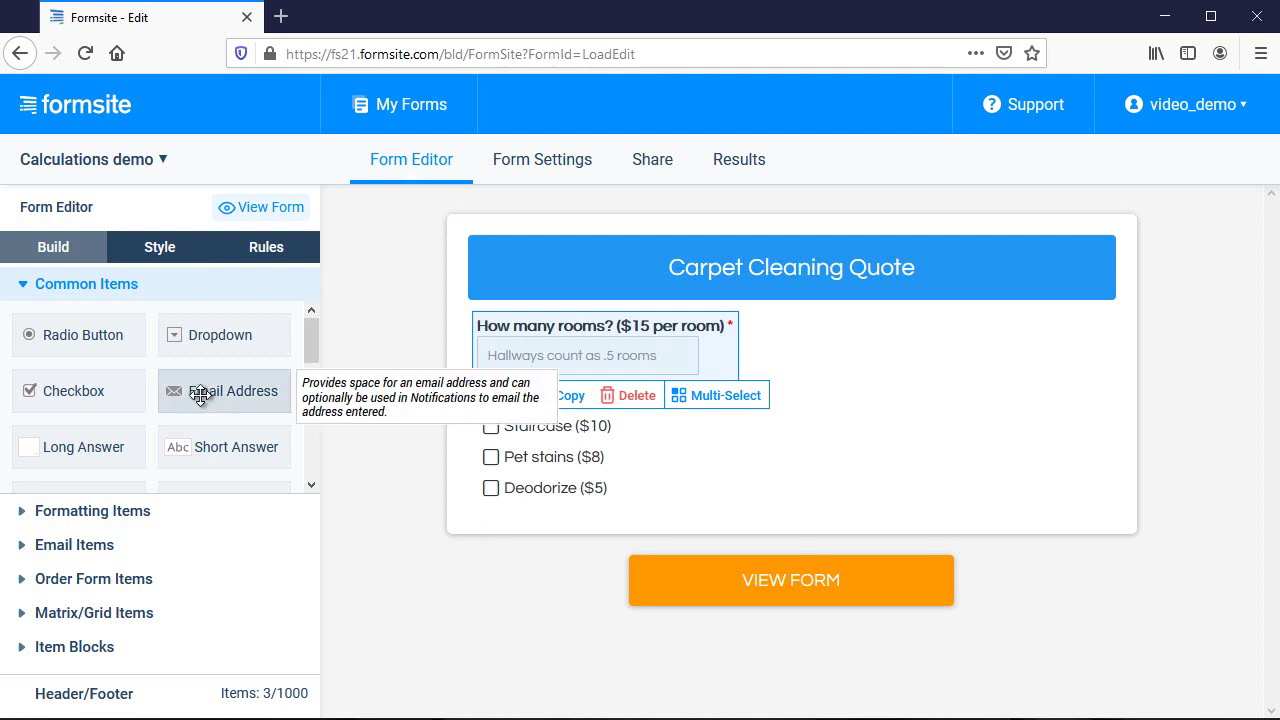
{"action": "scroll", "coordinate": [196, 391], "scroll_direction": "down", "scroll_amount": 2}
{"action": "scroll", "coordinate": [205, 393], "scroll_direction": "down", "scroll_amount": 2}
{"action": "scroll", "coordinate": [210, 395], "scroll_direction": "down", "scroll_amount": 1}
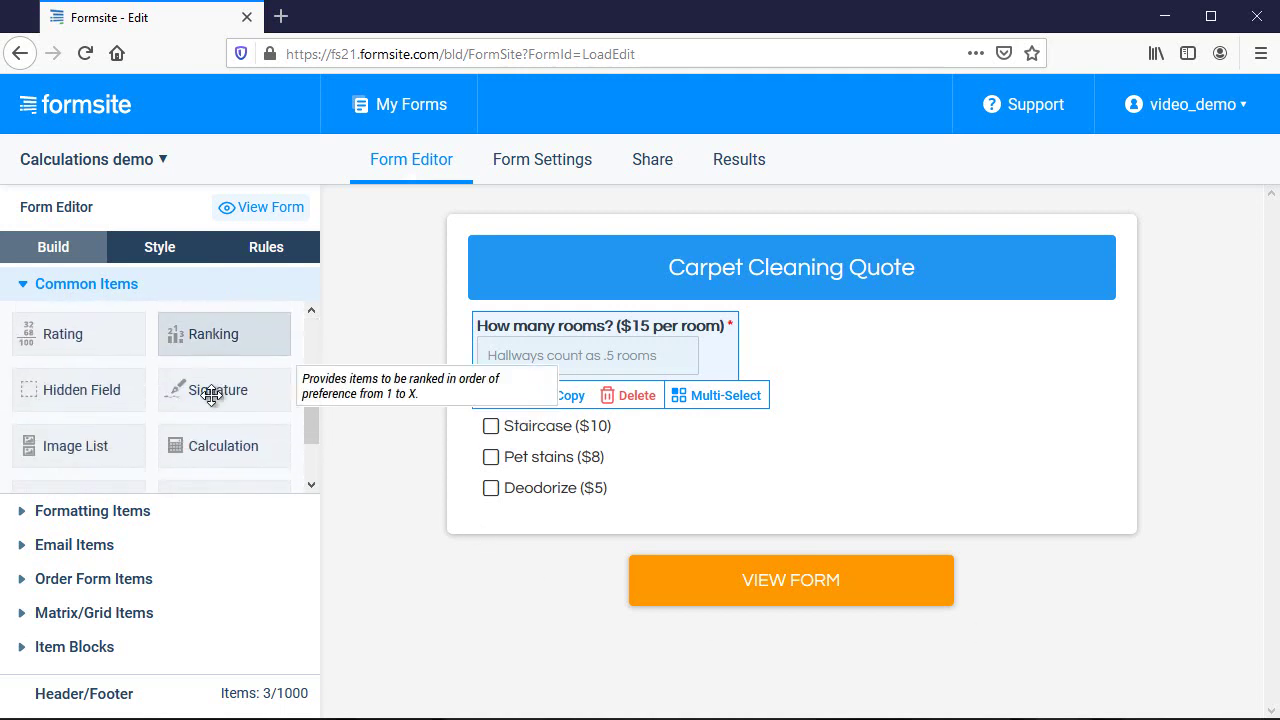
{"action": "scroll", "coordinate": [200, 390], "scroll_direction": "down", "scroll_amount": 2}
{"action": "mouse_move", "coordinate": [234, 338]}
{"action": "left_mouse_down"}
{"action": "mouse_move", "coordinate": [380, 474]}
{"action": "mouse_move", "coordinate": [517, 515]}
{"action": "left_mouse_up"}
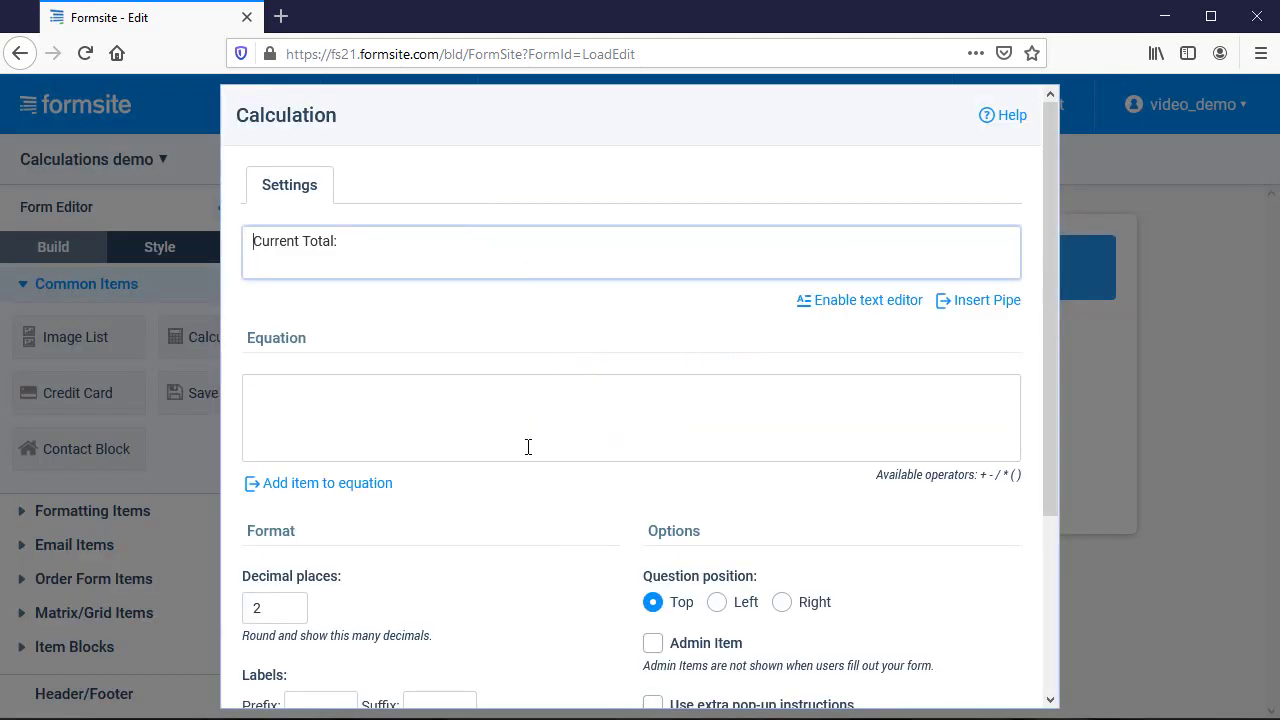
Step: Start the Current Total equation with the rooms code id0 followed by *15
{"action": "left_click", "coordinate": [528, 447]}
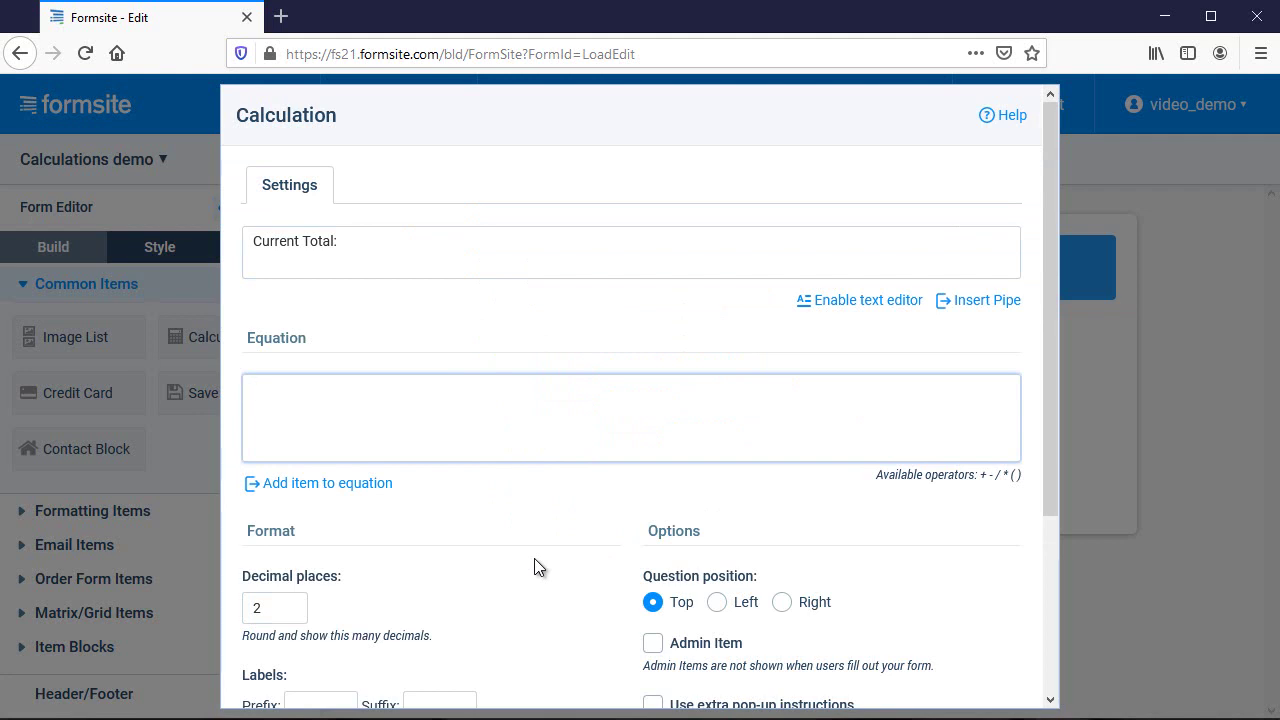
{"action": "left_click", "coordinate": [366, 490]}
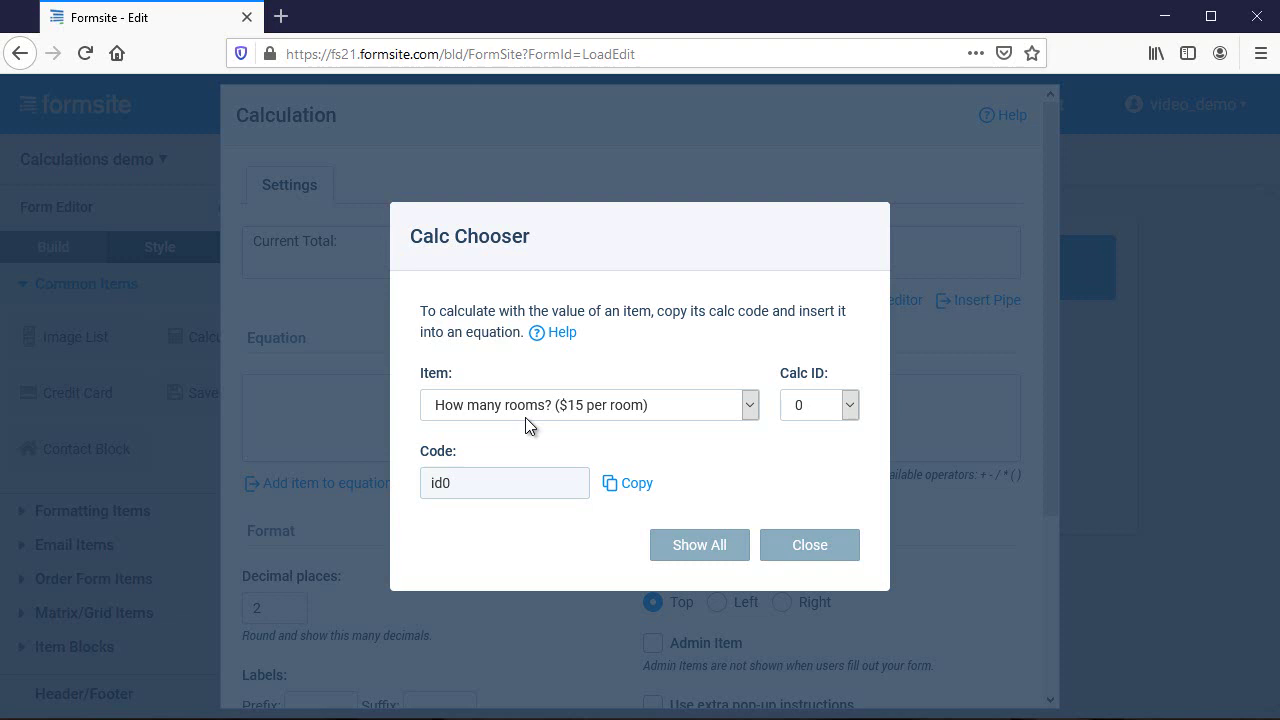
{"action": "left_click", "coordinate": [638, 488]}
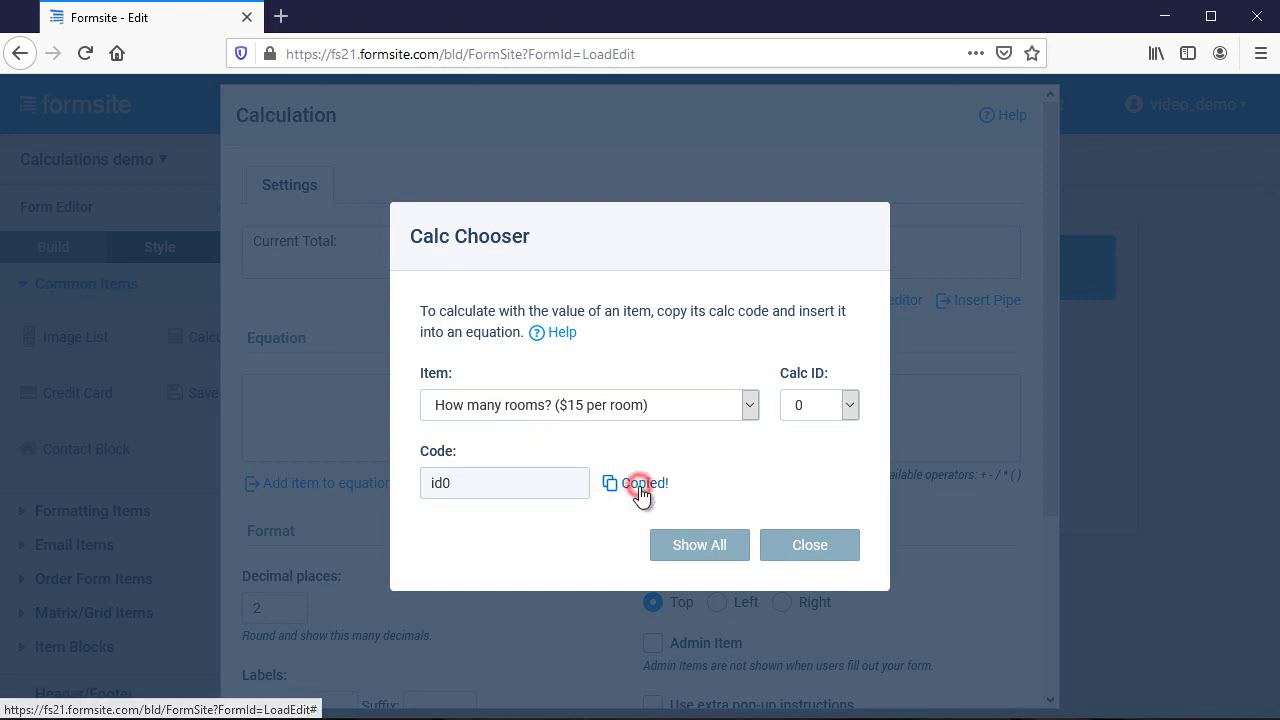
{"action": "left_click", "coordinate": [801, 549]}
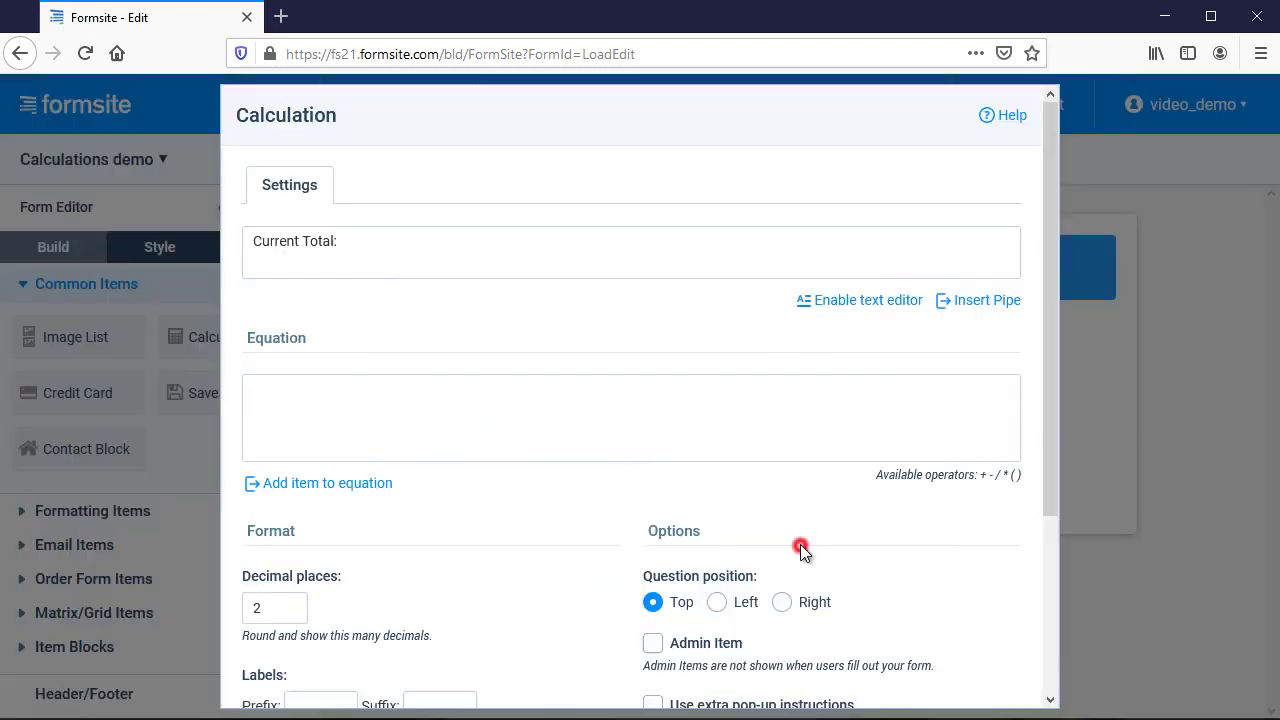
{"action": "left_click", "coordinate": [318, 393]}
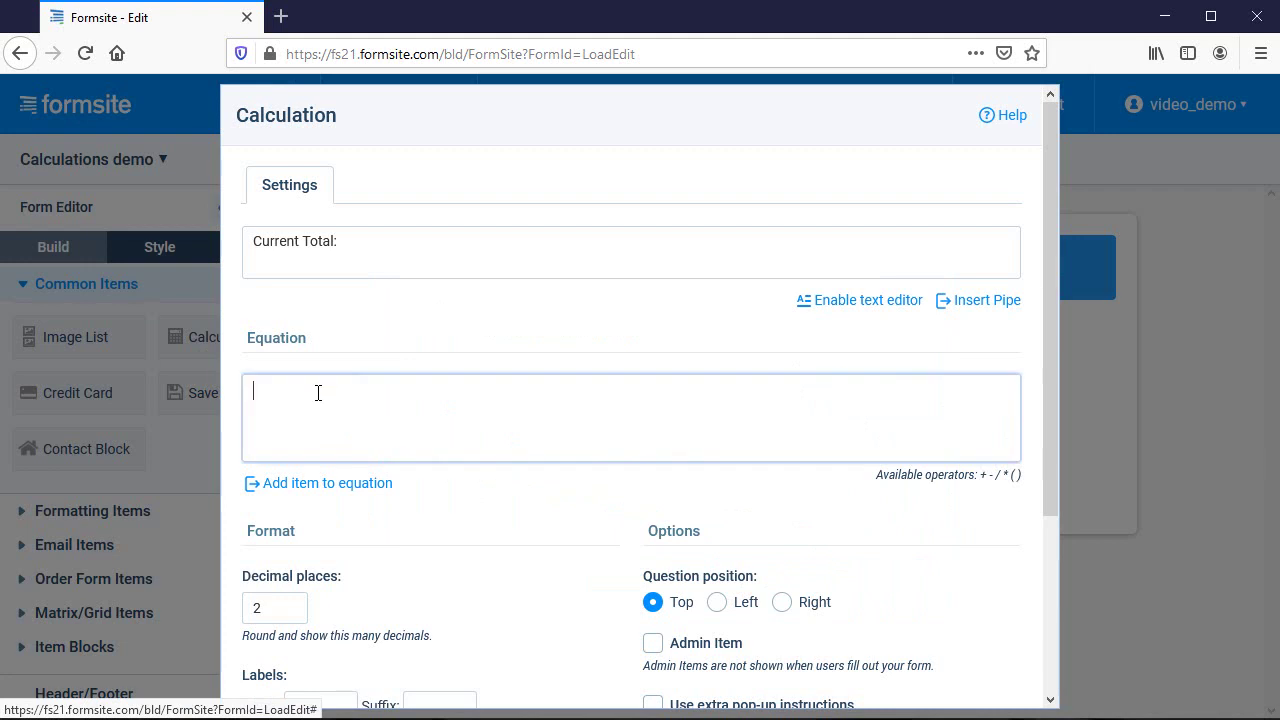
{"action": "right_click", "coordinate": [318, 393]}
{"action": "left_click", "coordinate": [393, 481]}
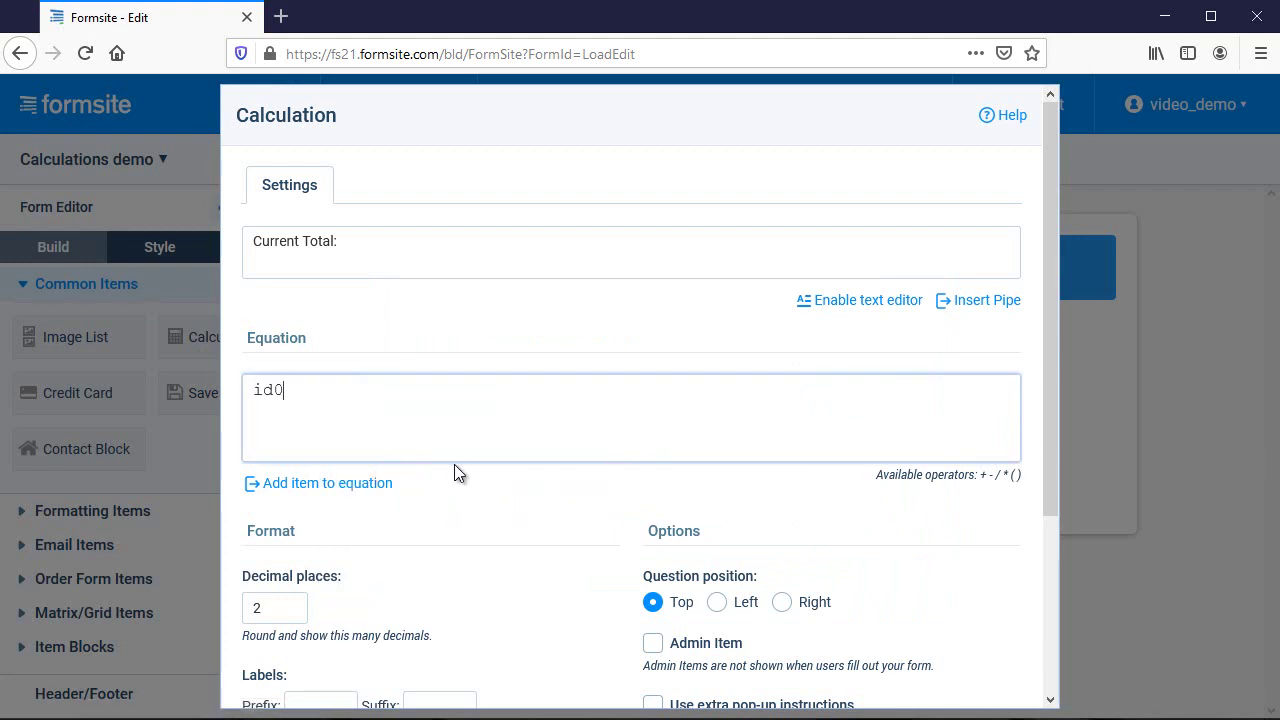
{"action": "type", "text": "*15"}
Step: Append + and the Extras code id2 so the equation reads id0*15+id2
{"action": "left_click", "coordinate": [373, 486]}
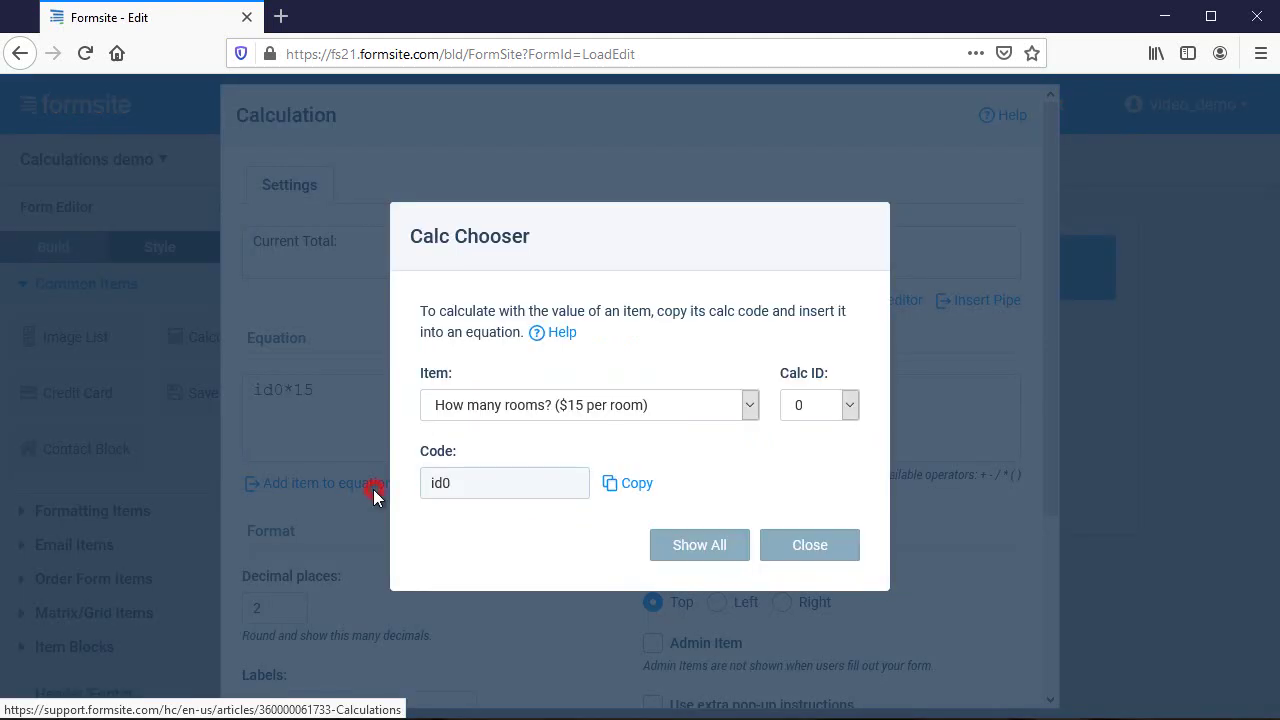
{"action": "left_click", "coordinate": [754, 404]}
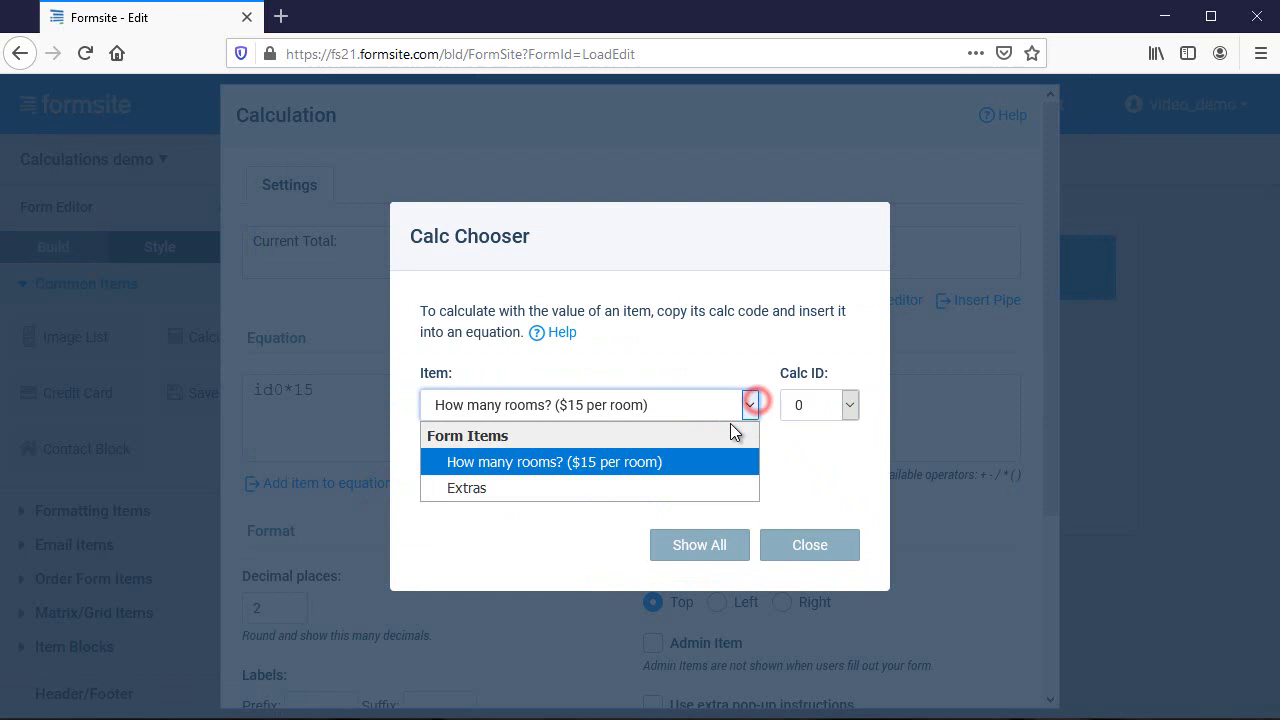
{"action": "left_click", "coordinate": [714, 488]}
{"action": "left_click", "coordinate": [645, 487]}
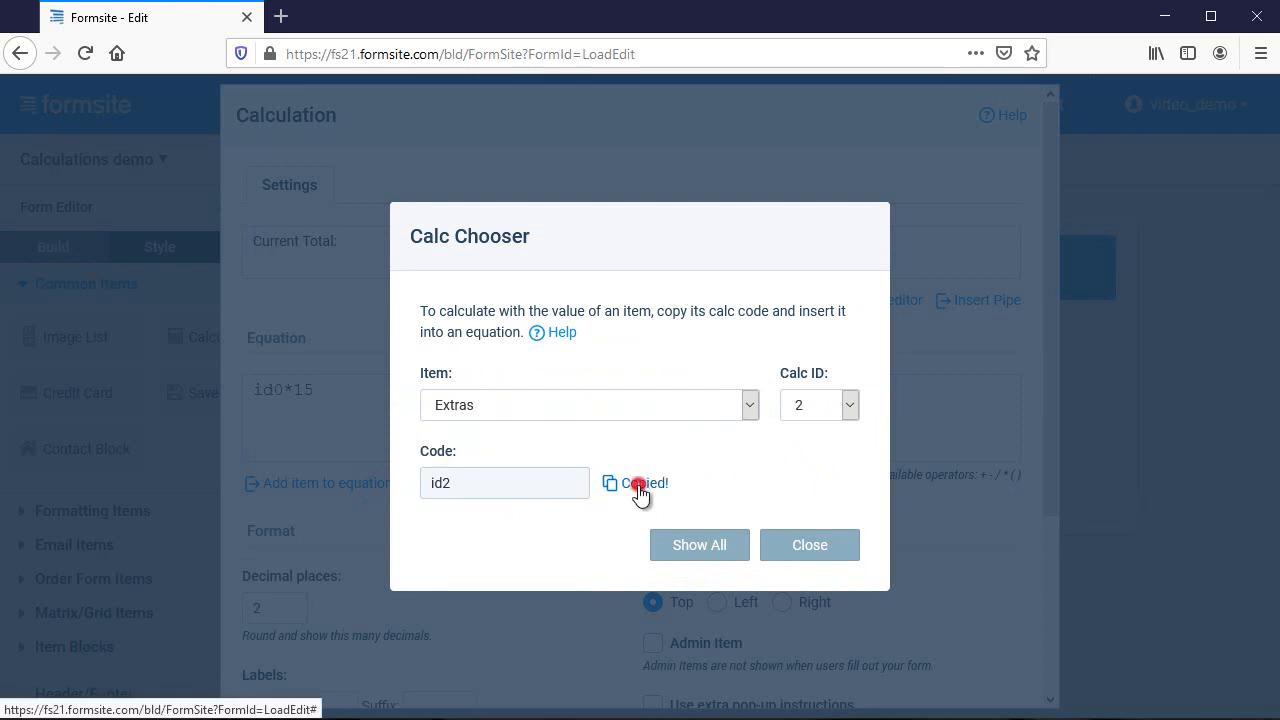
{"action": "left_click", "coordinate": [807, 546]}
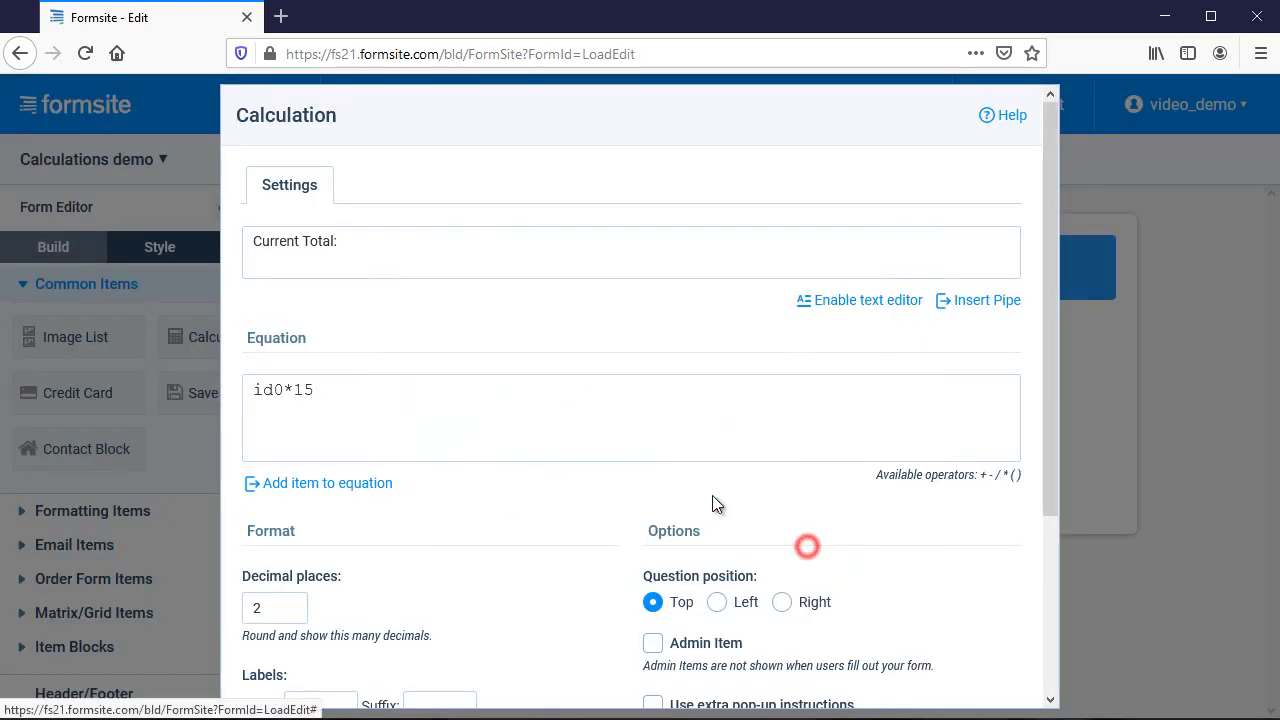
{"action": "left_click", "coordinate": [458, 418]}
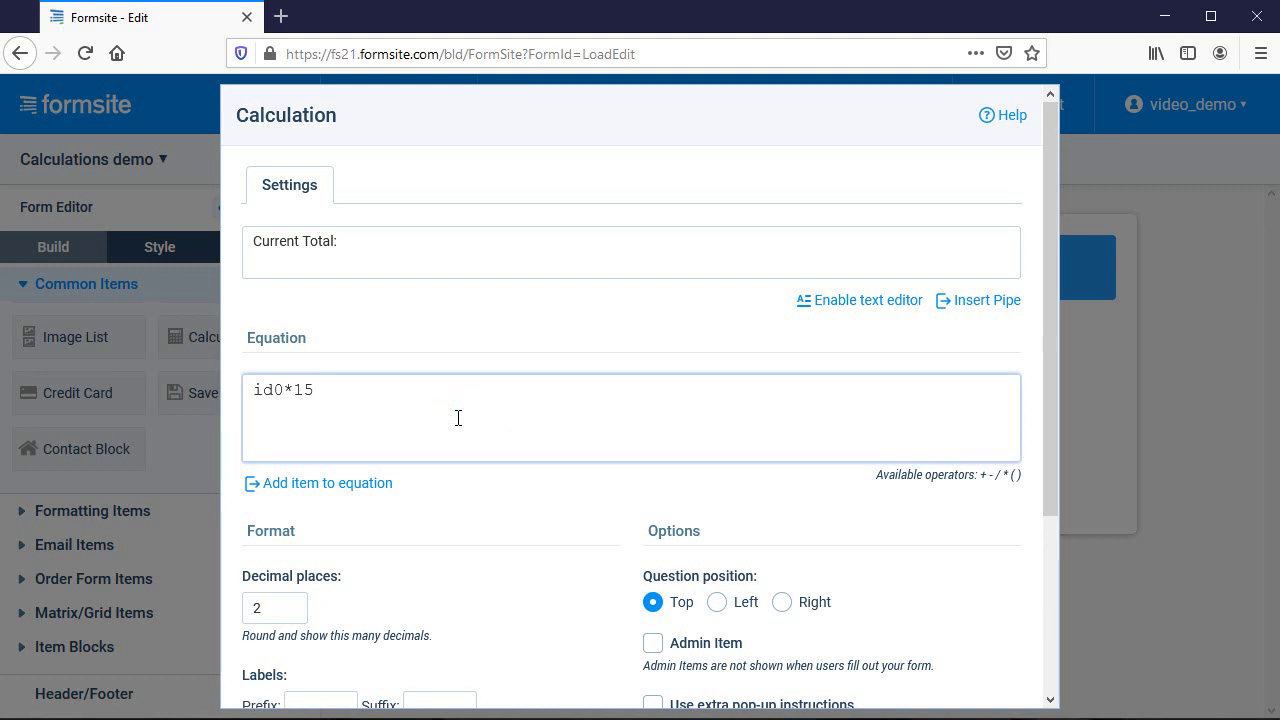
{"action": "type", "text": "+"}
{"action": "right_click", "coordinate": [460, 418]}
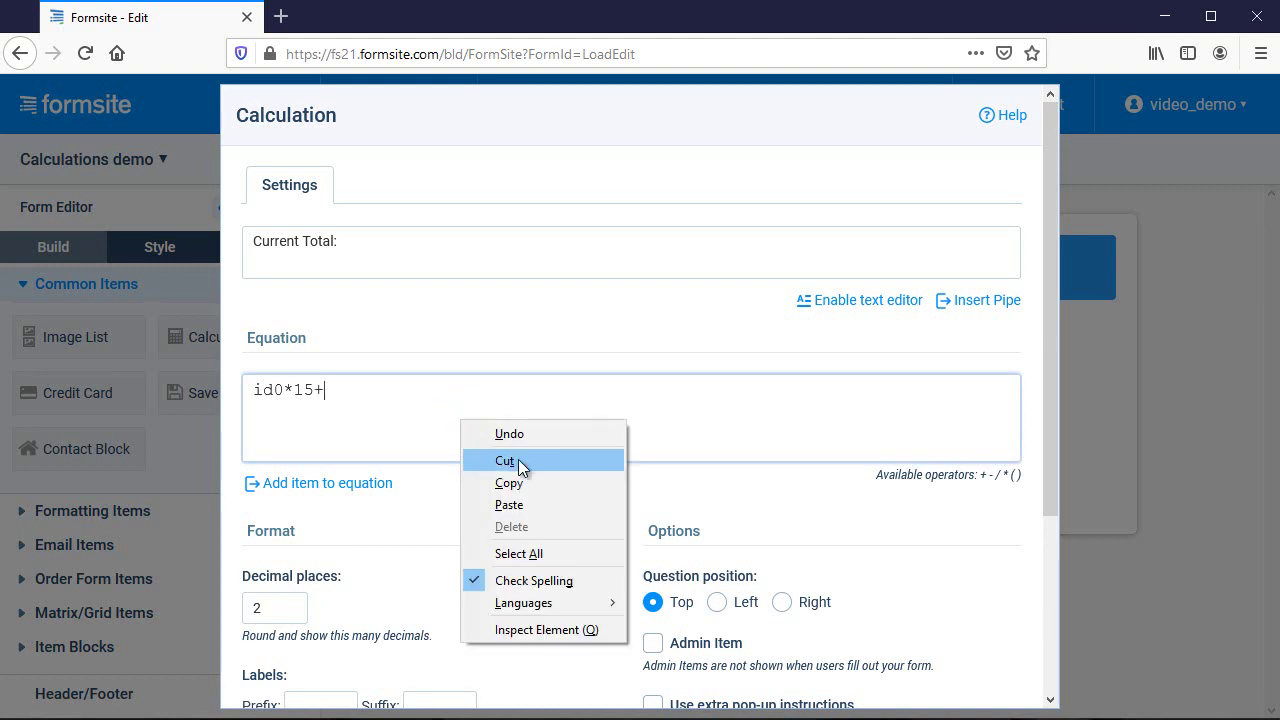
{"action": "left_click", "coordinate": [528, 503]}
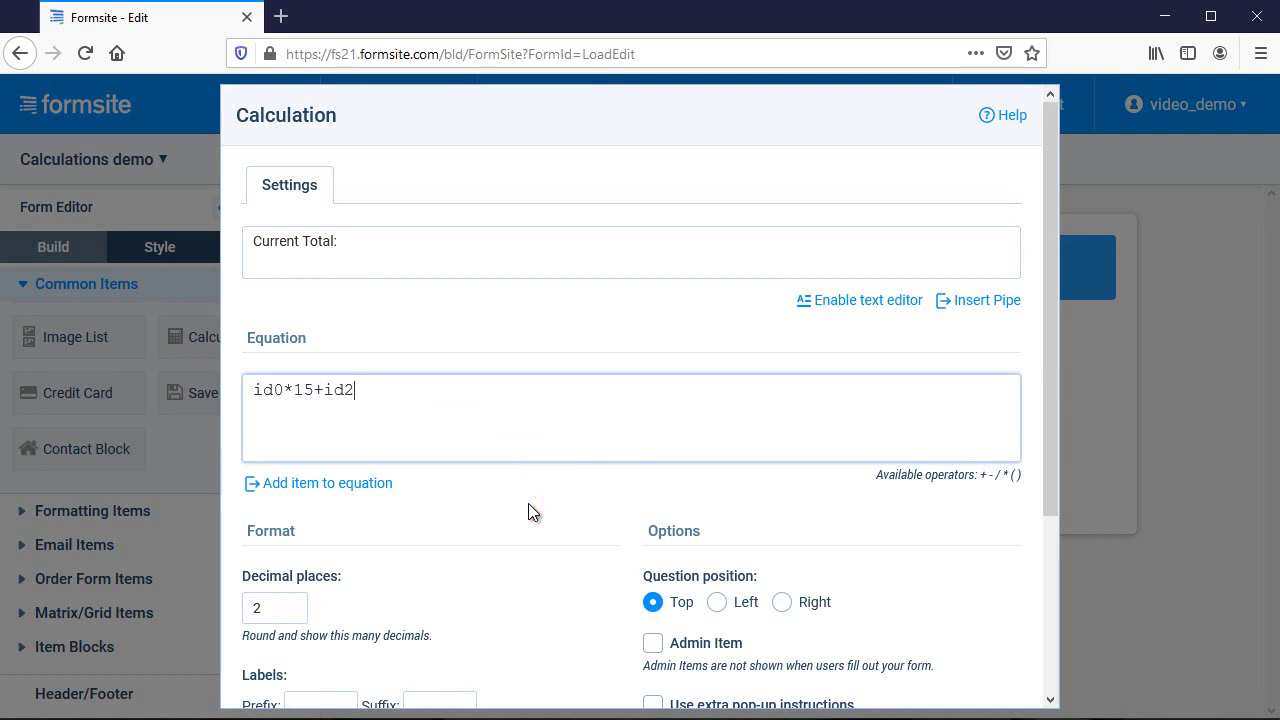
{"action": "scroll", "coordinate": [530, 505], "scroll_direction": "down", "scroll_amount": 5}
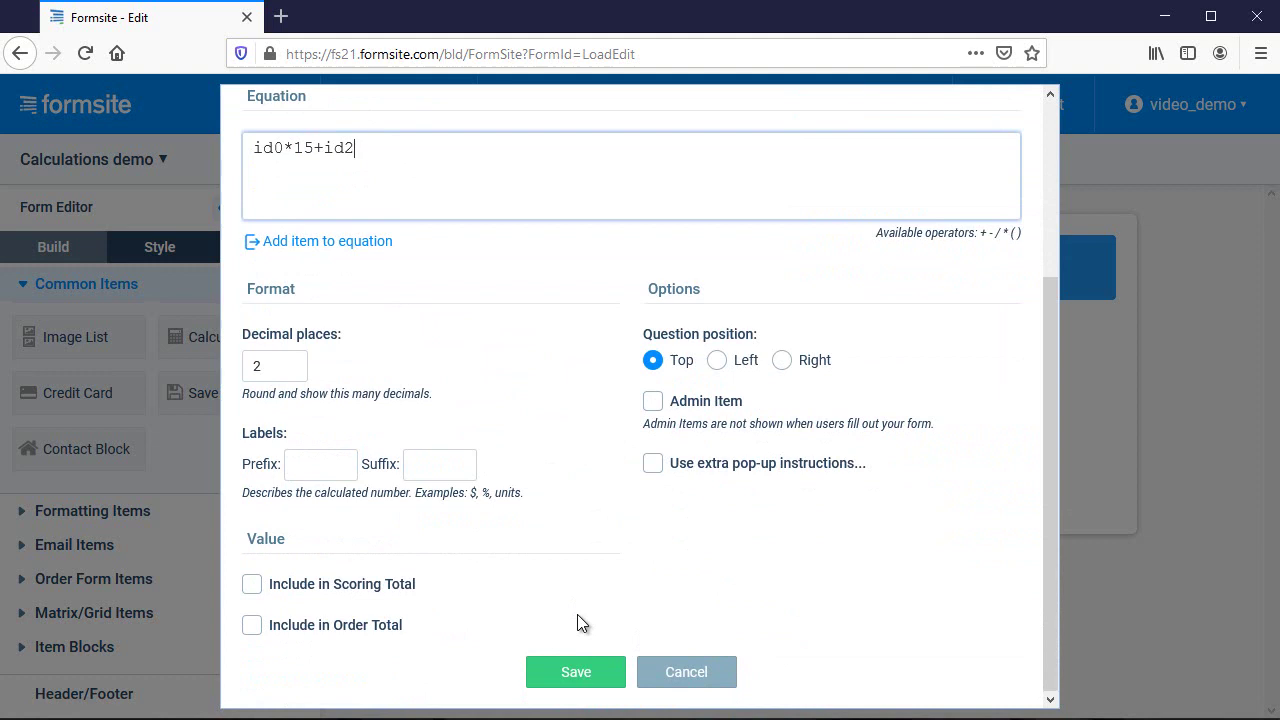
Step: Save the Current Total and calculate it on the live form for 4 rooms
{"action": "left_click", "coordinate": [578, 670]}
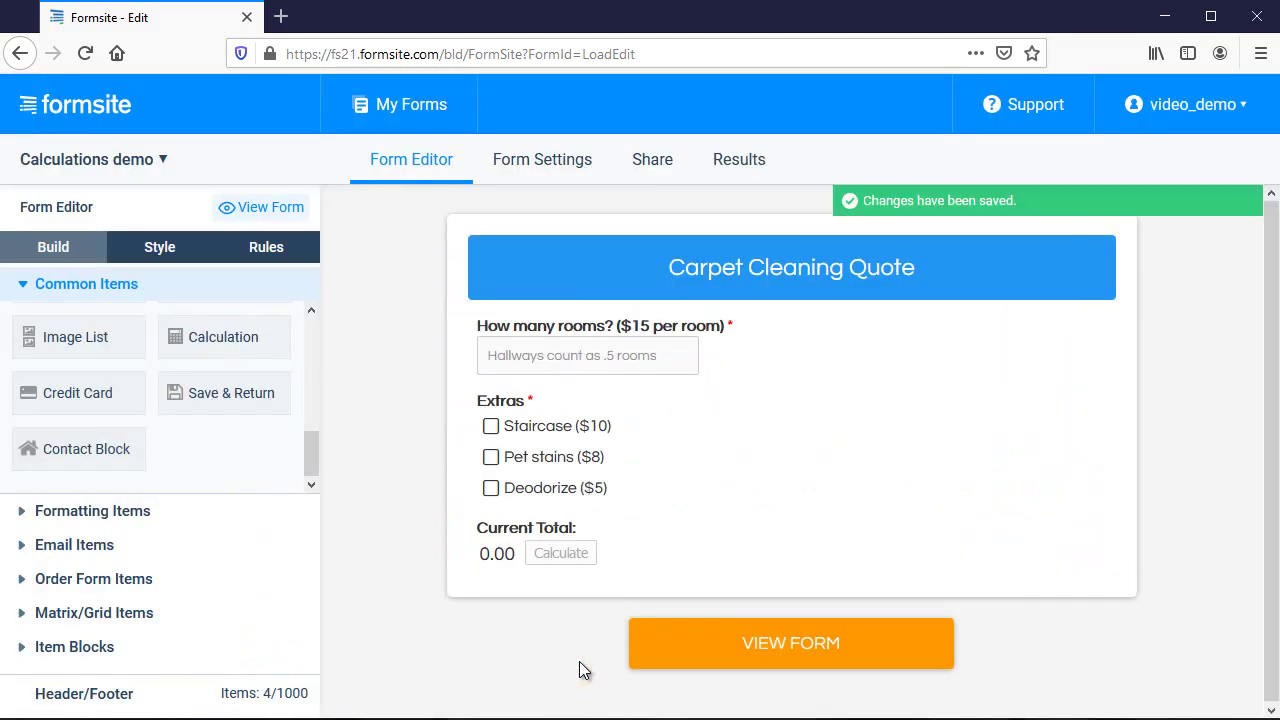
{"action": "left_click", "coordinate": [663, 645]}
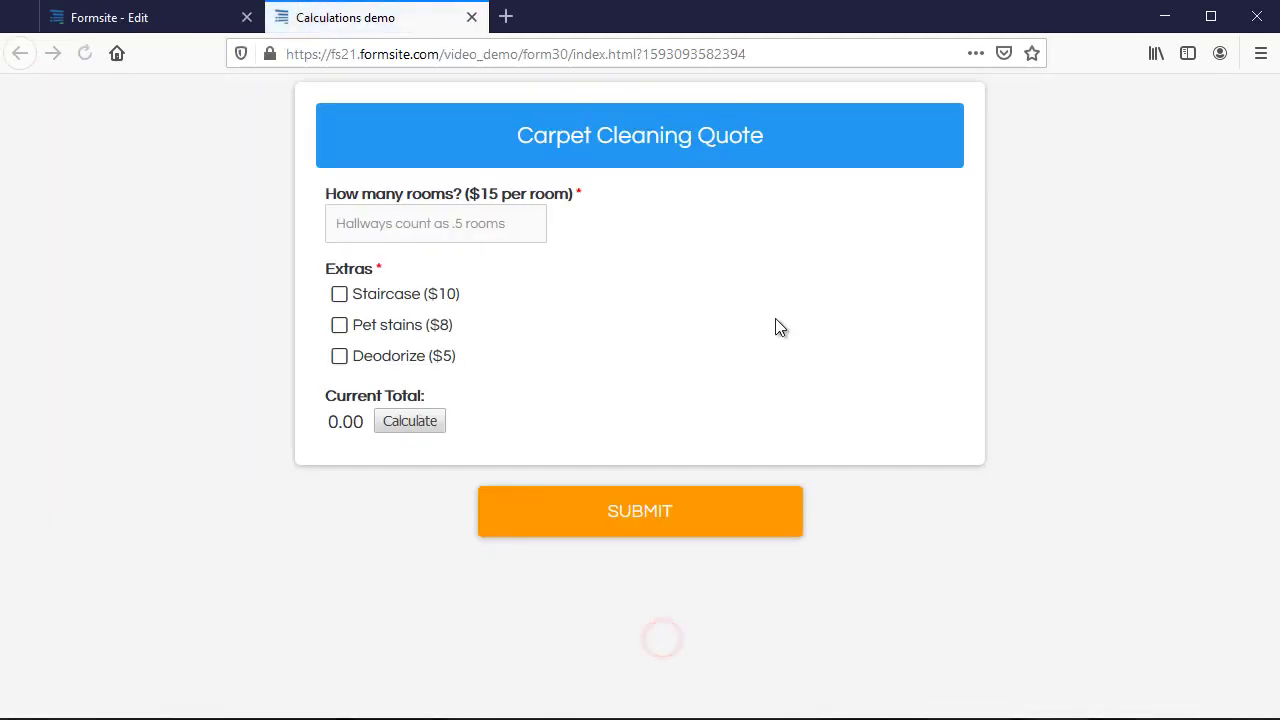
{"action": "left_click", "coordinate": [517, 222]}
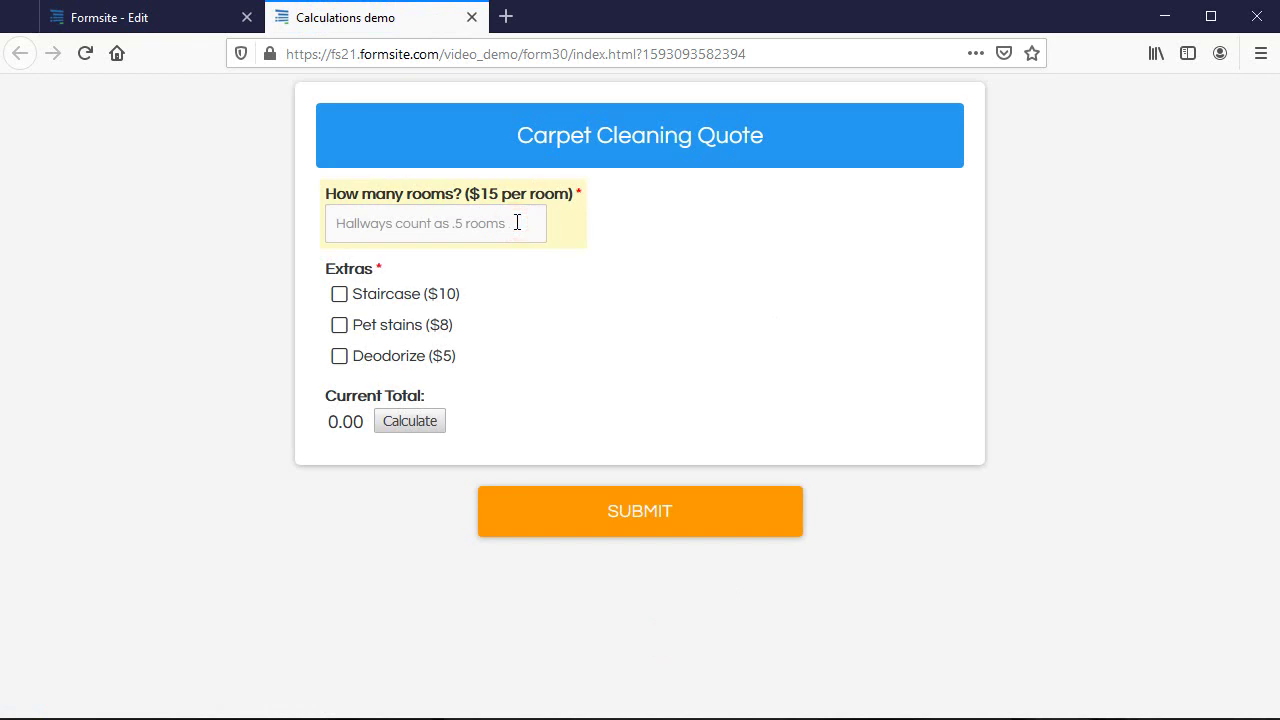
{"action": "type", "text": "4"}
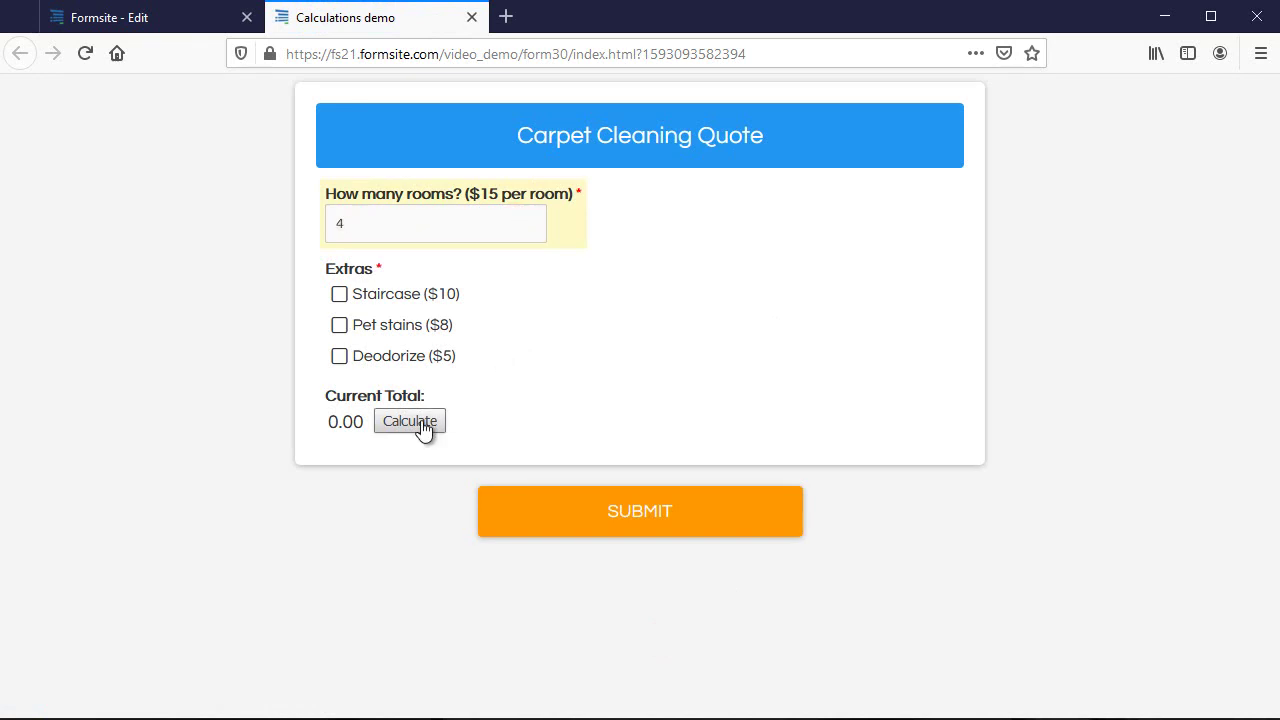
{"action": "left_click", "coordinate": [400, 421]}
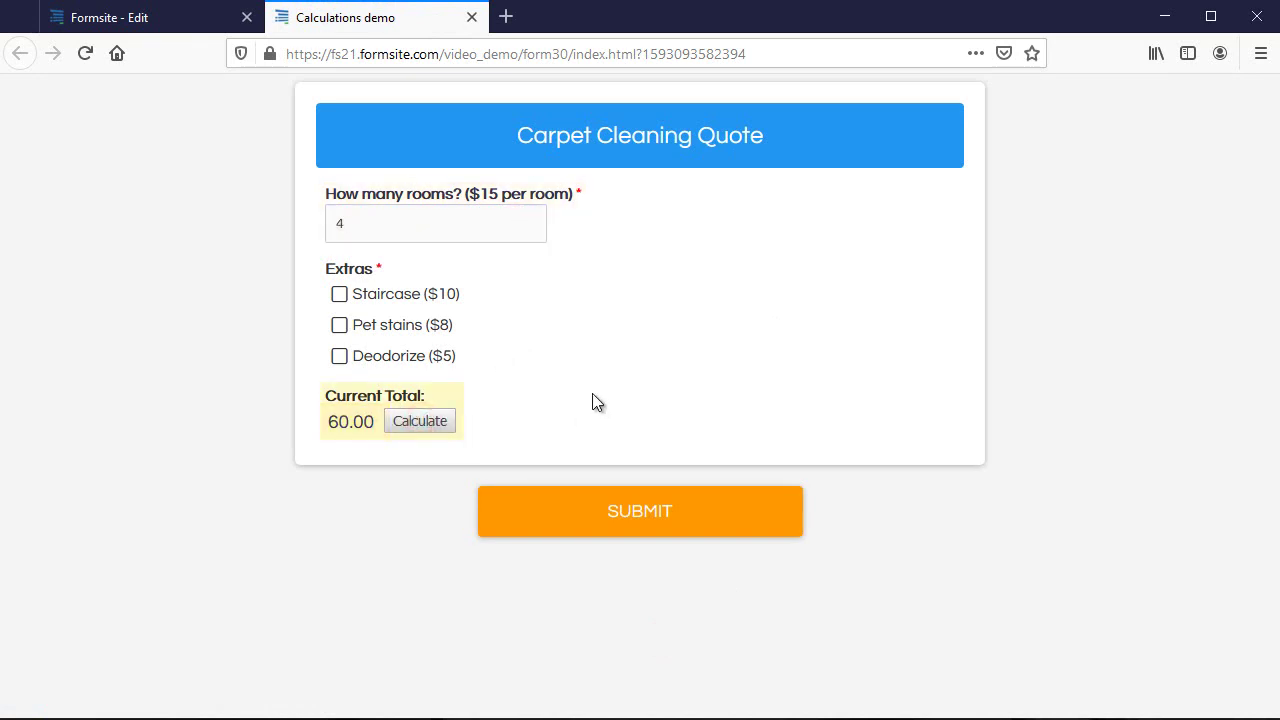
Step: Recalculate with Staircase, Deodorize and Pet stains, then without Staircase for 73.00
{"action": "left_click", "coordinate": [443, 294]}
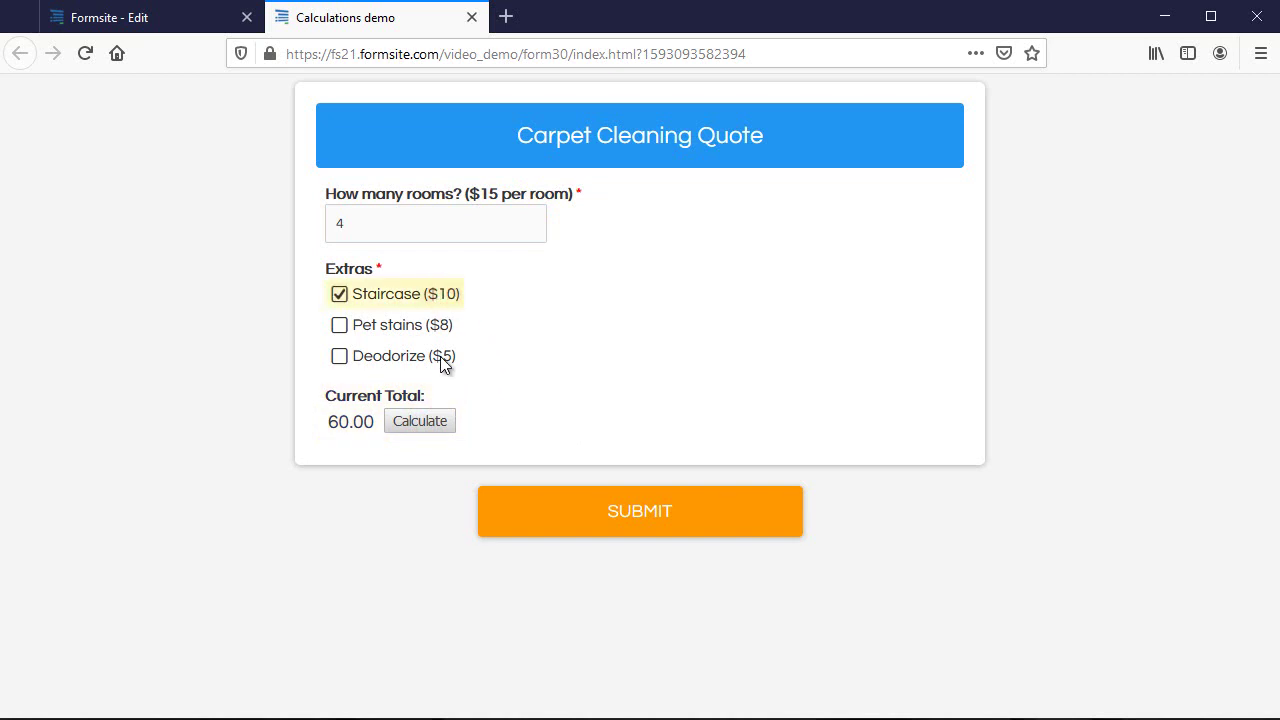
{"action": "left_click", "coordinate": [443, 357]}
{"action": "left_click", "coordinate": [447, 416]}
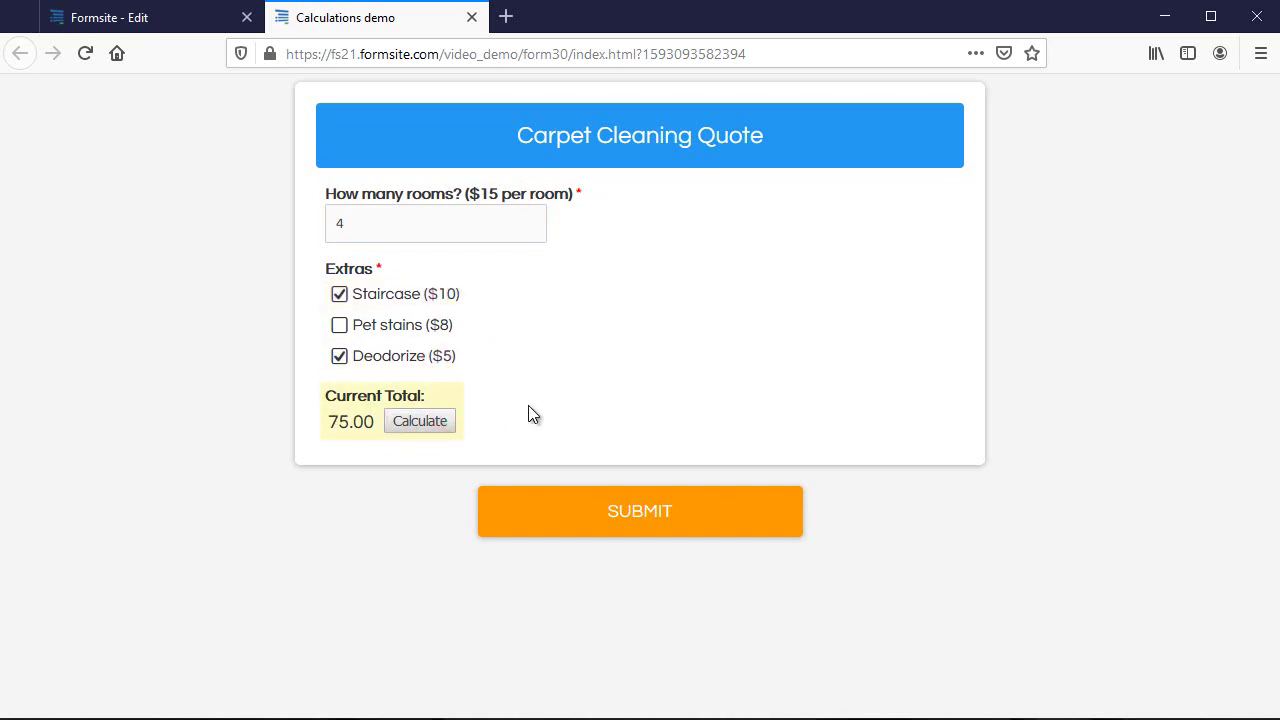
{"action": "left_click", "coordinate": [422, 326]}
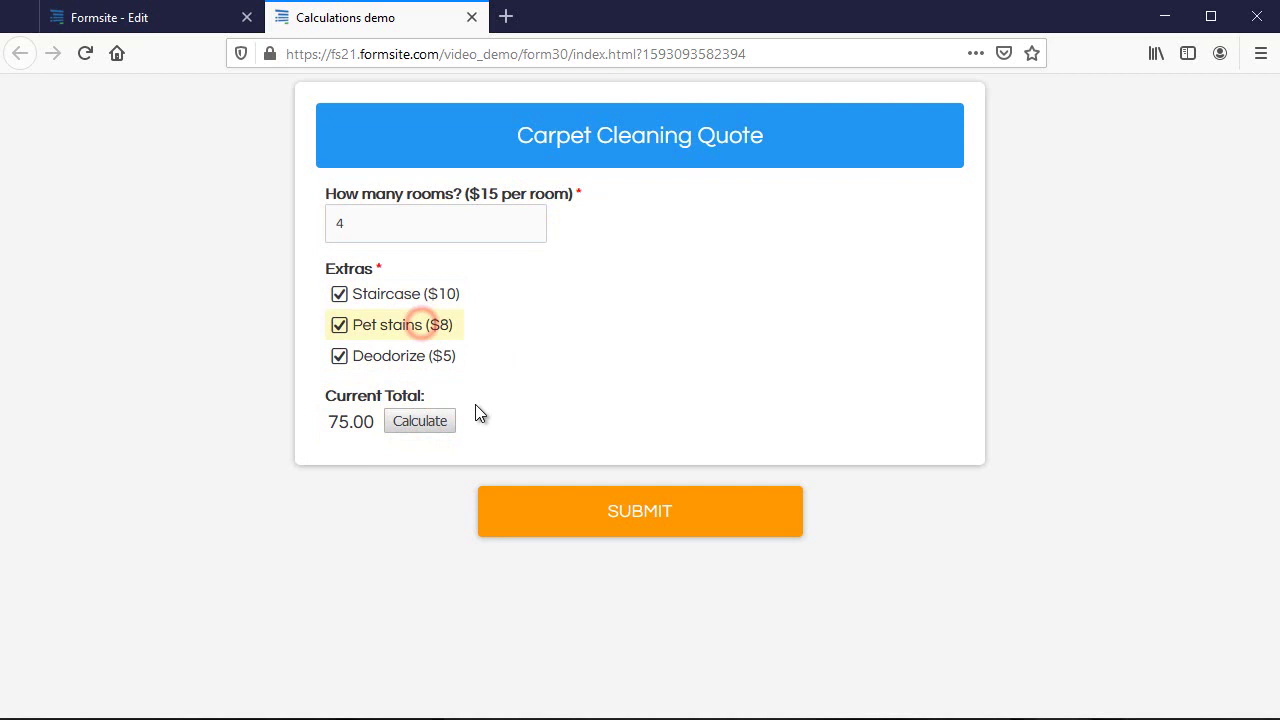
{"action": "left_click", "coordinate": [420, 423]}
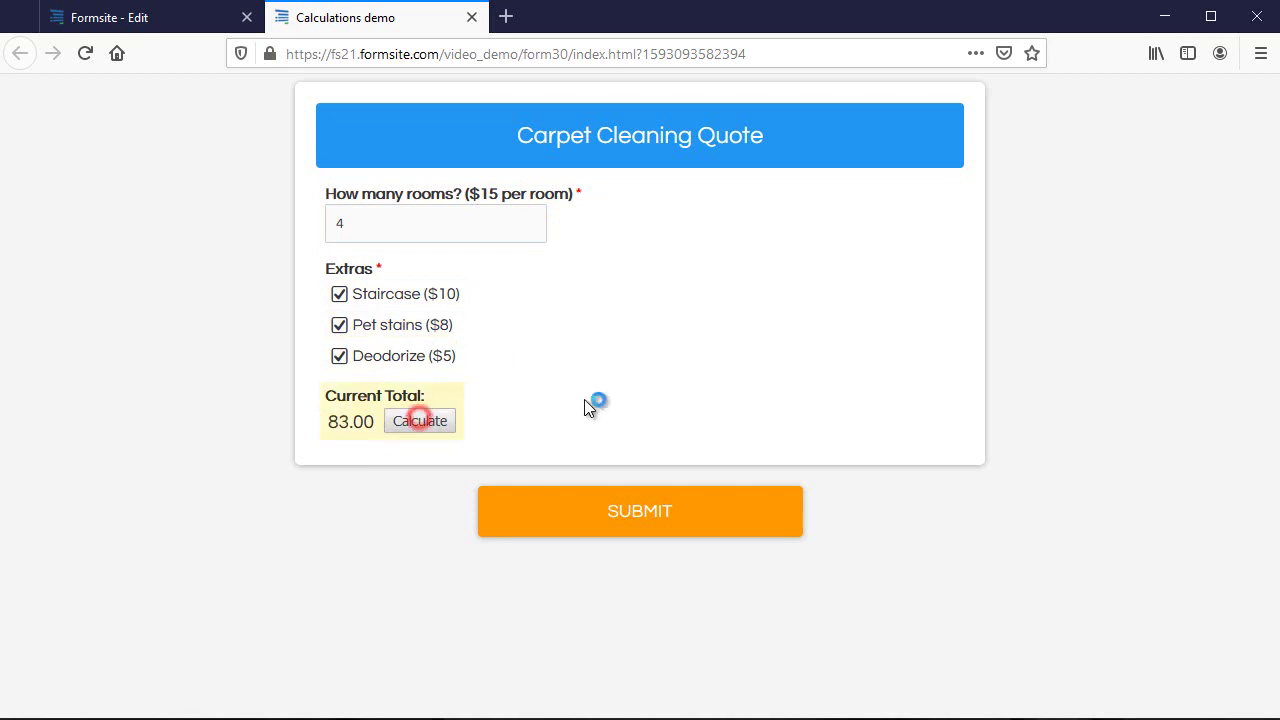
{"action": "left_click", "coordinate": [443, 296]}
{"action": "left_click", "coordinate": [424, 422]}
Step: Insert a Page Break above Current Total and save the form
{"action": "left_click", "coordinate": [472, 17]}
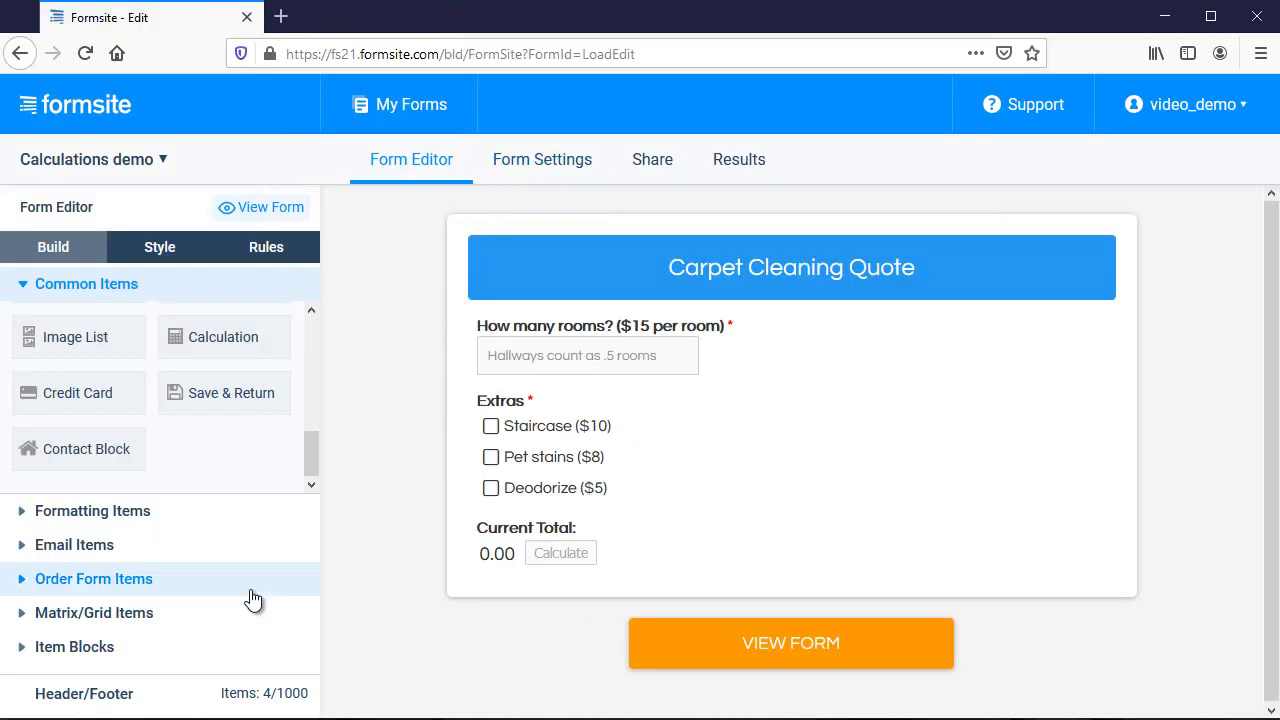
{"action": "left_click", "coordinate": [232, 516]}
{"action": "scroll", "coordinate": [148, 508], "scroll_direction": "down", "scroll_amount": 1}
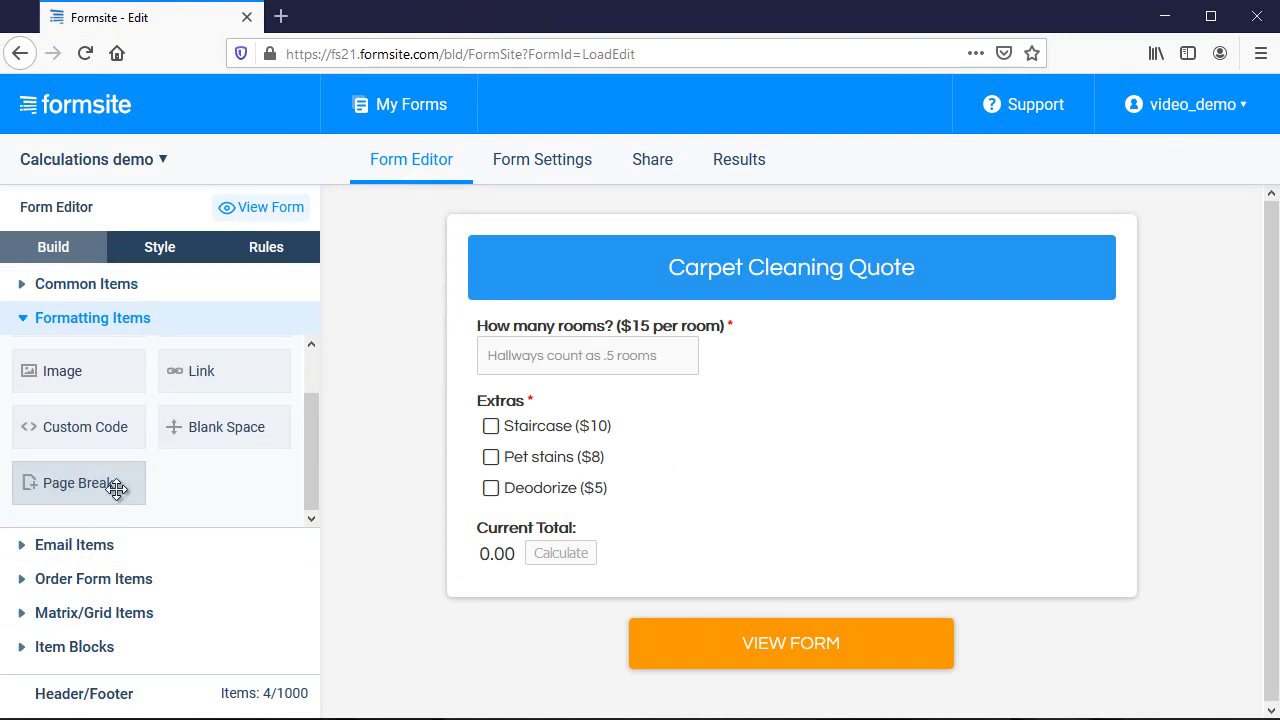
{"action": "mouse_move", "coordinate": [100, 483]}
{"action": "left_mouse_down"}
{"action": "mouse_move", "coordinate": [523, 590]}
{"action": "mouse_move", "coordinate": [566, 528]}
{"action": "left_mouse_up"}
{"action": "left_click", "coordinate": [576, 335]}
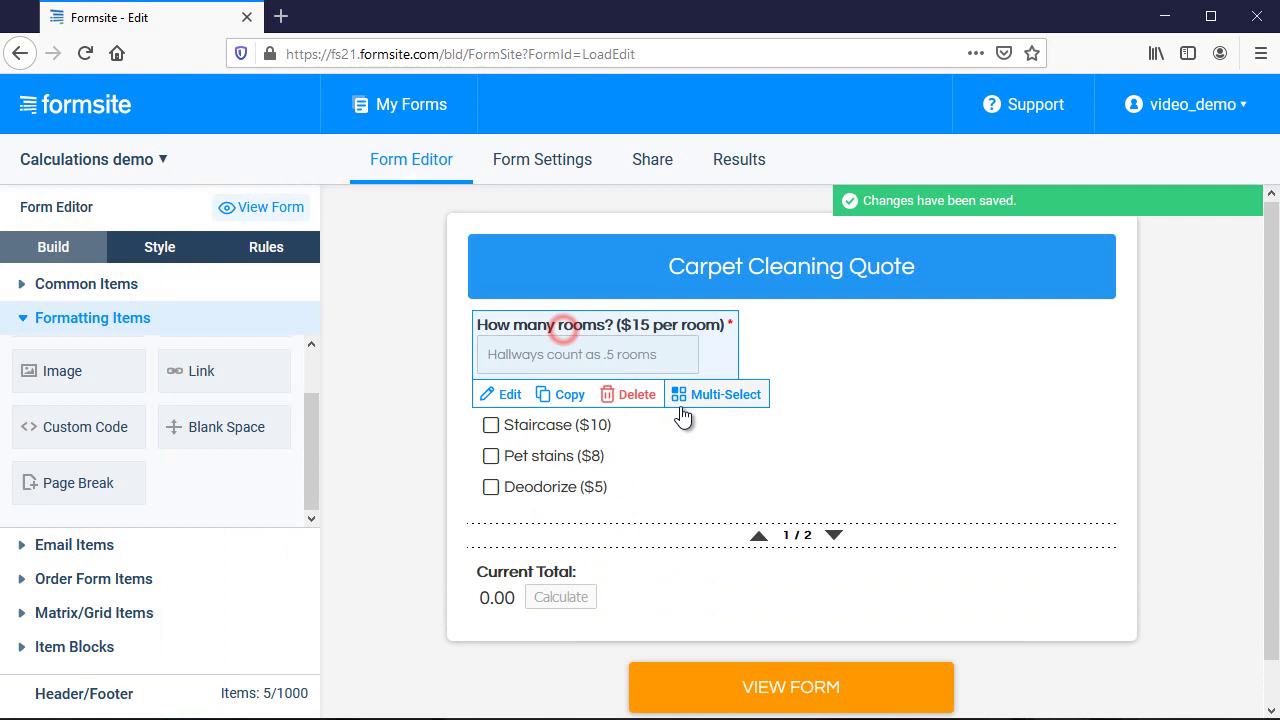
Step: Test the live form with 4 rooms and Staircase, moving to page two
{"action": "left_click", "coordinate": [791, 690]}
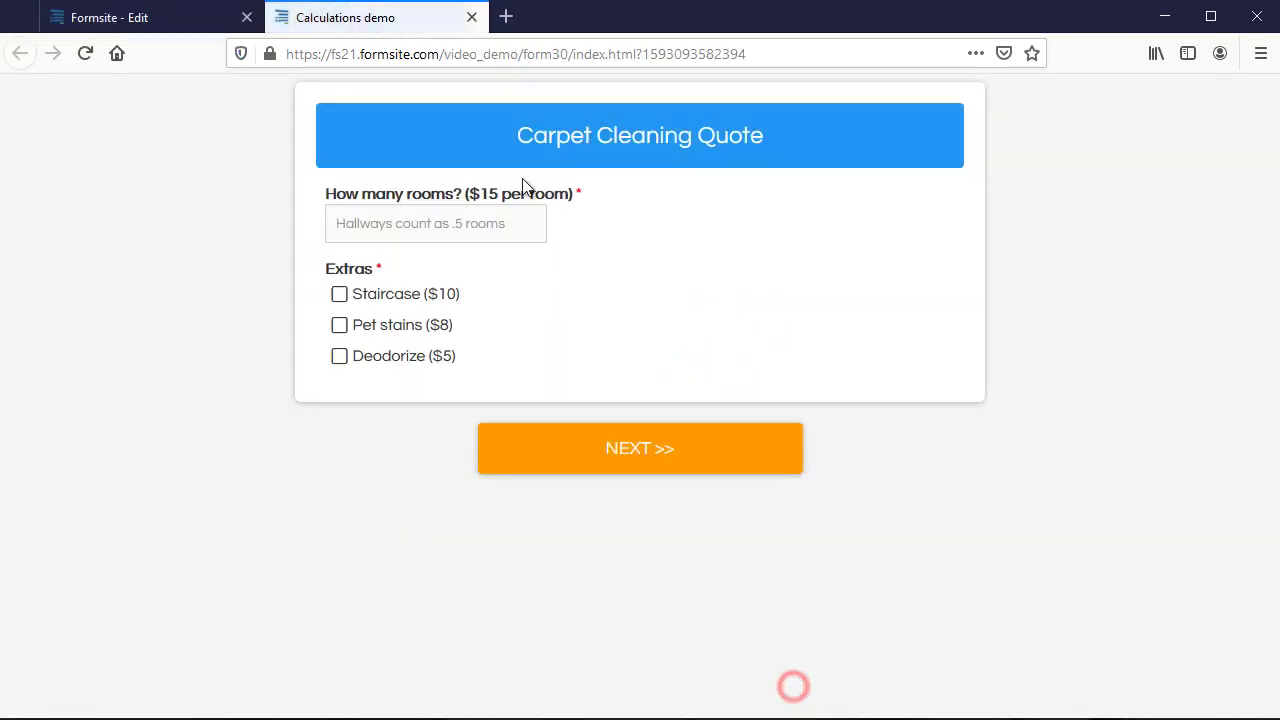
{"action": "left_click", "coordinate": [437, 231]}
{"action": "type", "text": "4"}
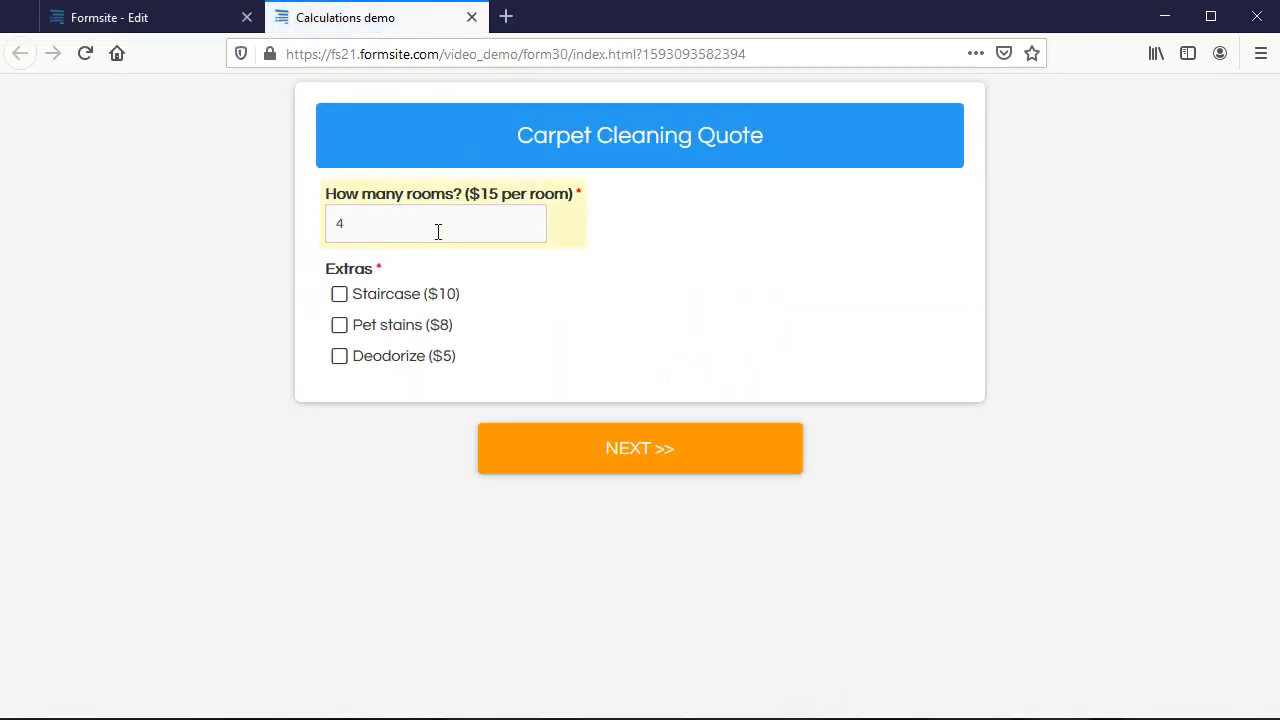
{"action": "left_click", "coordinate": [419, 299]}
{"action": "left_click", "coordinate": [560, 450]}
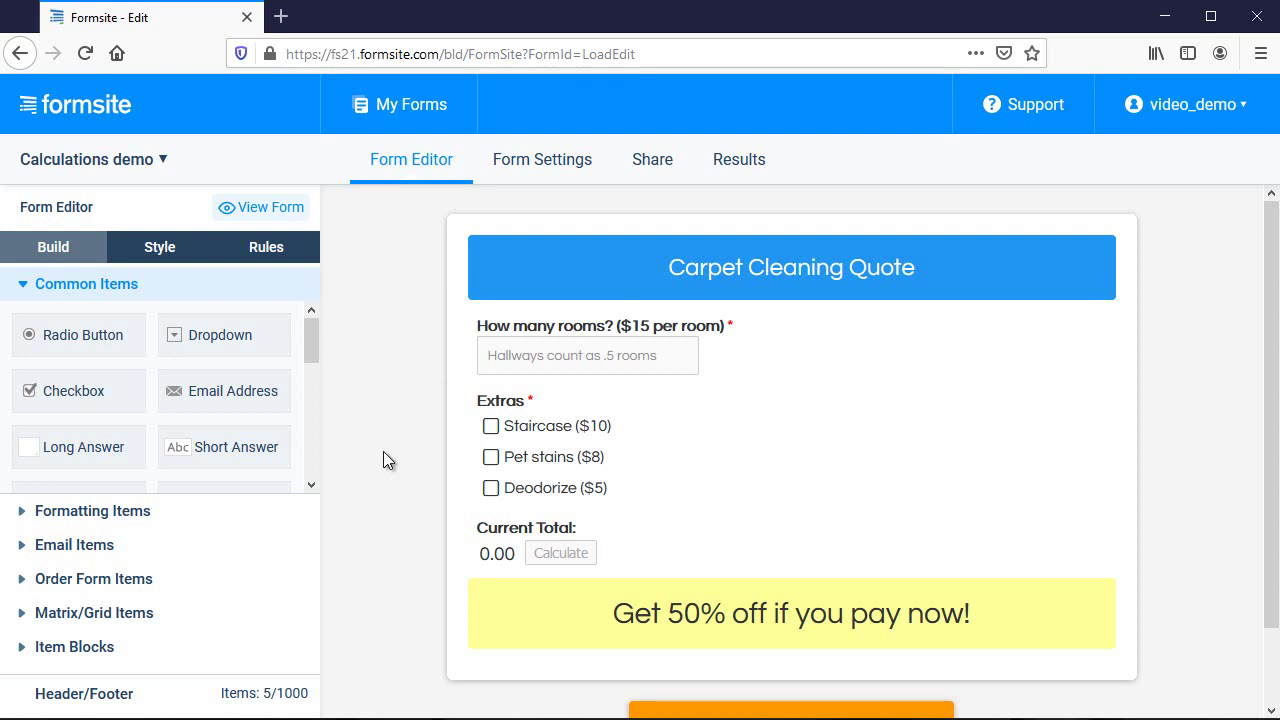
{"action": "mouse_move", "coordinate": [538, 542]}
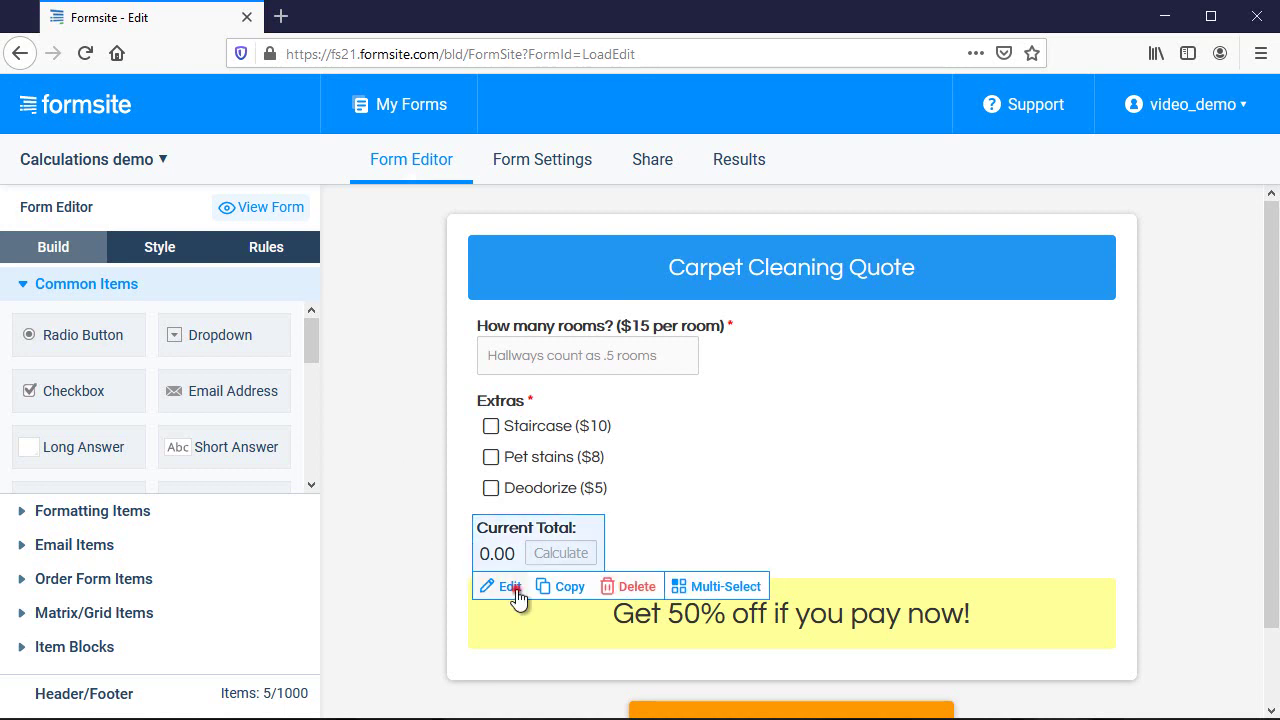
Step: Copy the Current Total equation id0*15+id2 without changing it
{"action": "left_click", "coordinate": [511, 587]}
{"action": "triple_click", "coordinate": [391, 394]}
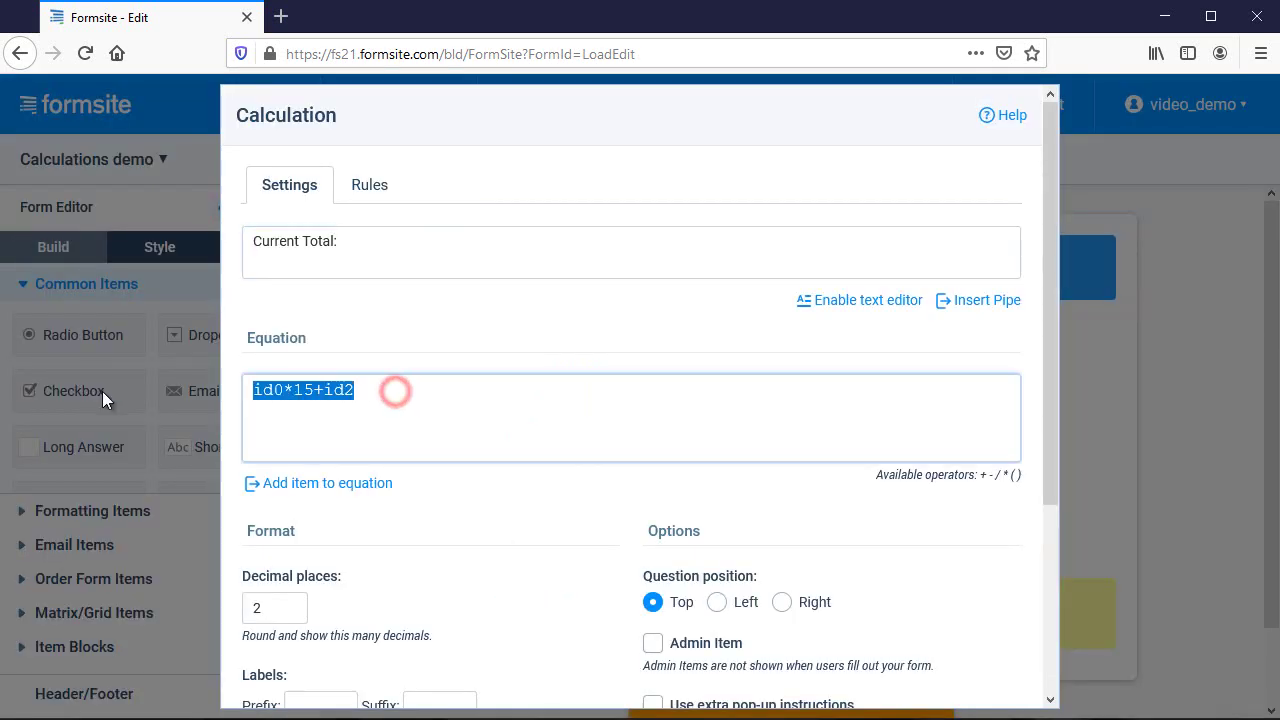
{"action": "right_click", "coordinate": [328, 395]}
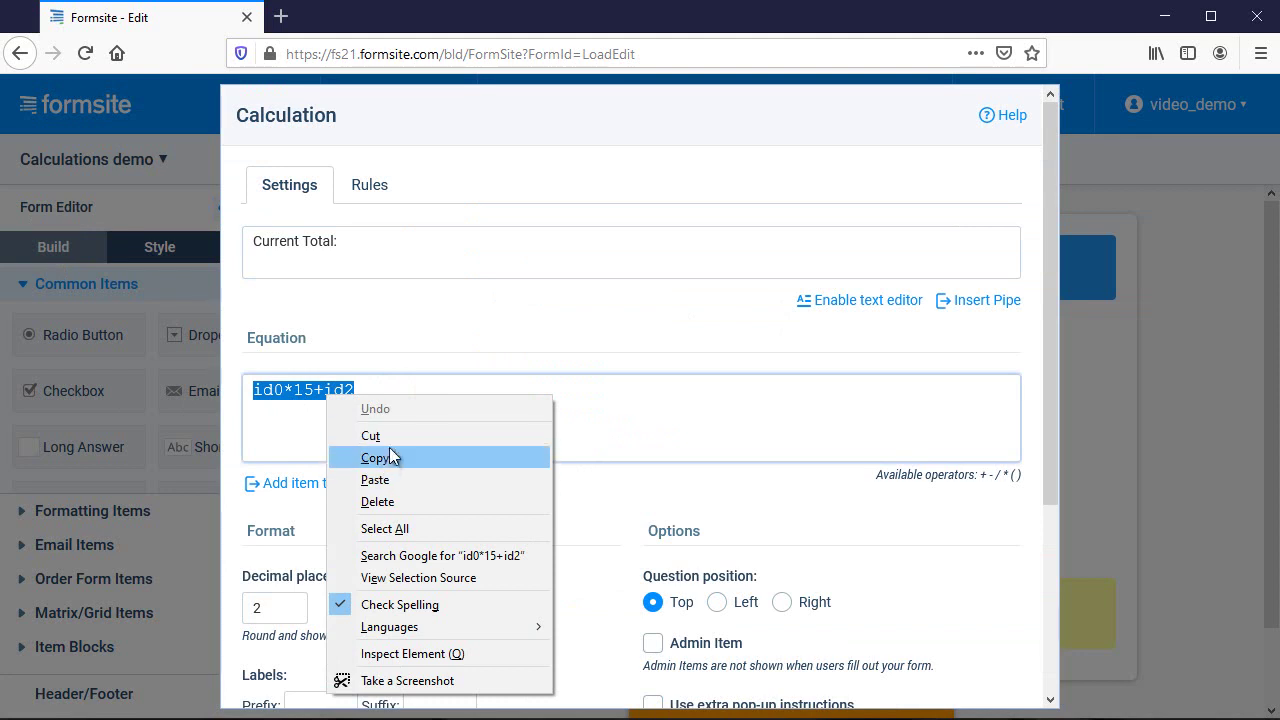
{"action": "left_click", "coordinate": [389, 457]}
{"action": "scroll", "coordinate": [551, 600], "scroll_direction": "down", "scroll_amount": 5}
{"action": "left_click", "coordinate": [670, 657]}
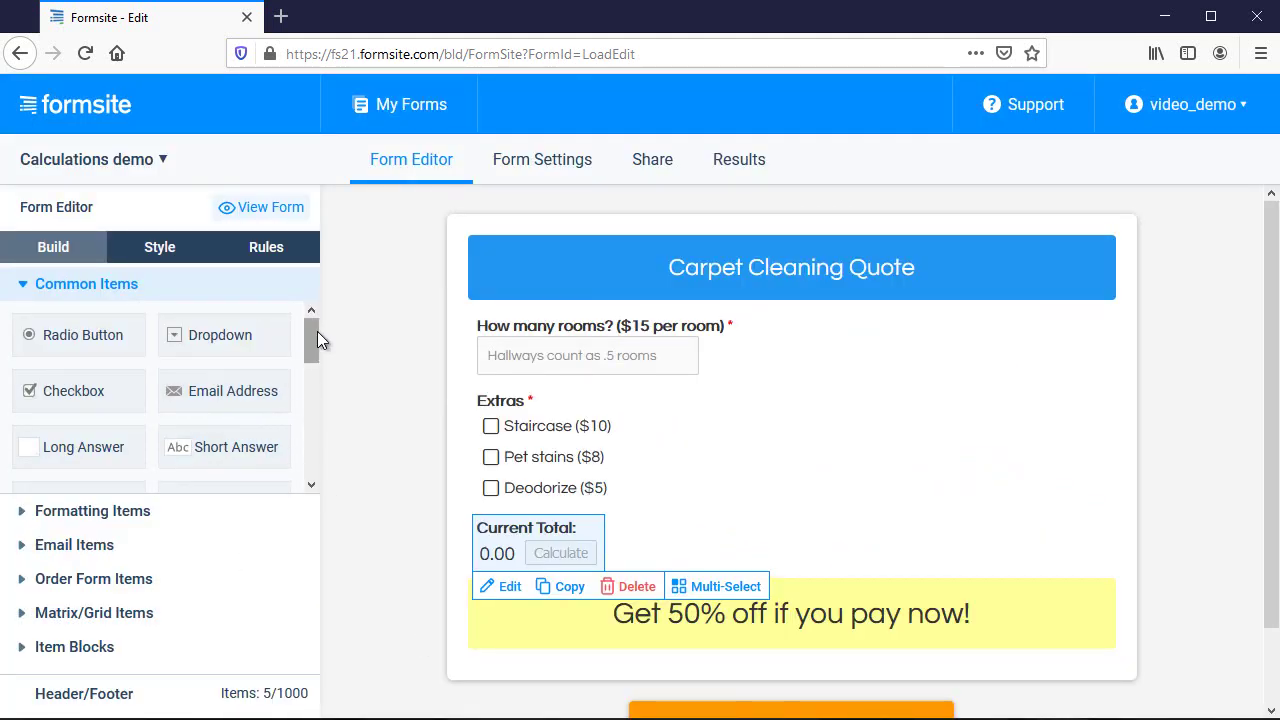
Step: Add a Calculation item below the 50% off banner labelled 'Discounted Total:'
{"action": "left_click_drag", "start_coordinate": [312, 331], "coordinate": [334, 432]}
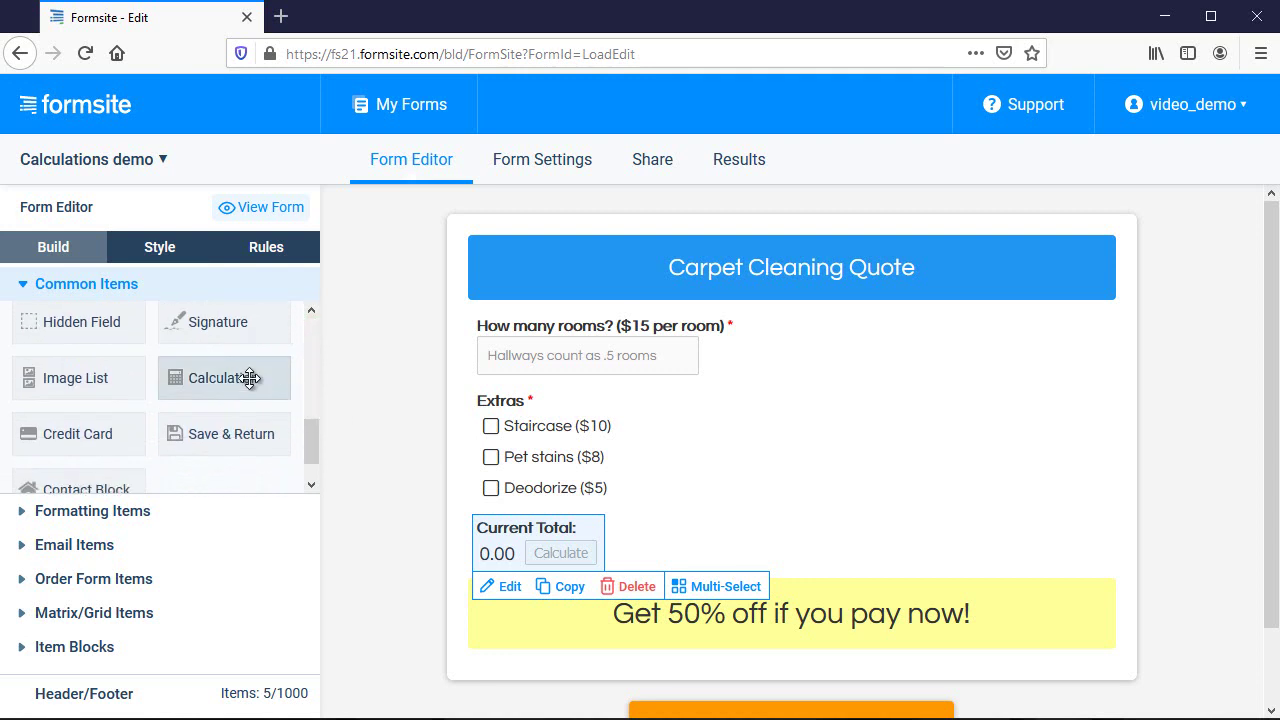
{"action": "mouse_move", "coordinate": [246, 378]}
{"action": "left_mouse_down"}
{"action": "mouse_move", "coordinate": [446, 651]}
{"action": "mouse_move", "coordinate": [505, 575]}
{"action": "left_mouse_up"}
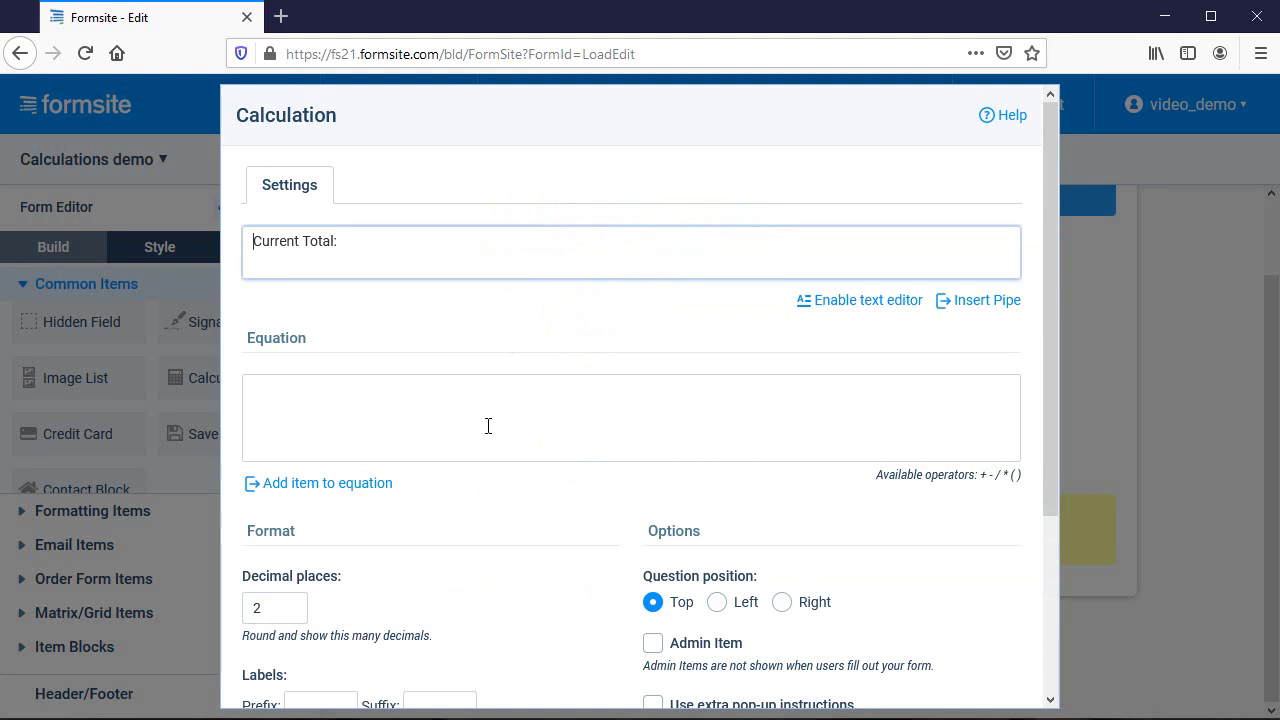
{"action": "double_click", "coordinate": [297, 240]}
{"action": "type", "text": "Discounted"}
Step: Enter the Discounted Total equation (id0*15+id2)/2
{"action": "left_click", "coordinate": [375, 420]}
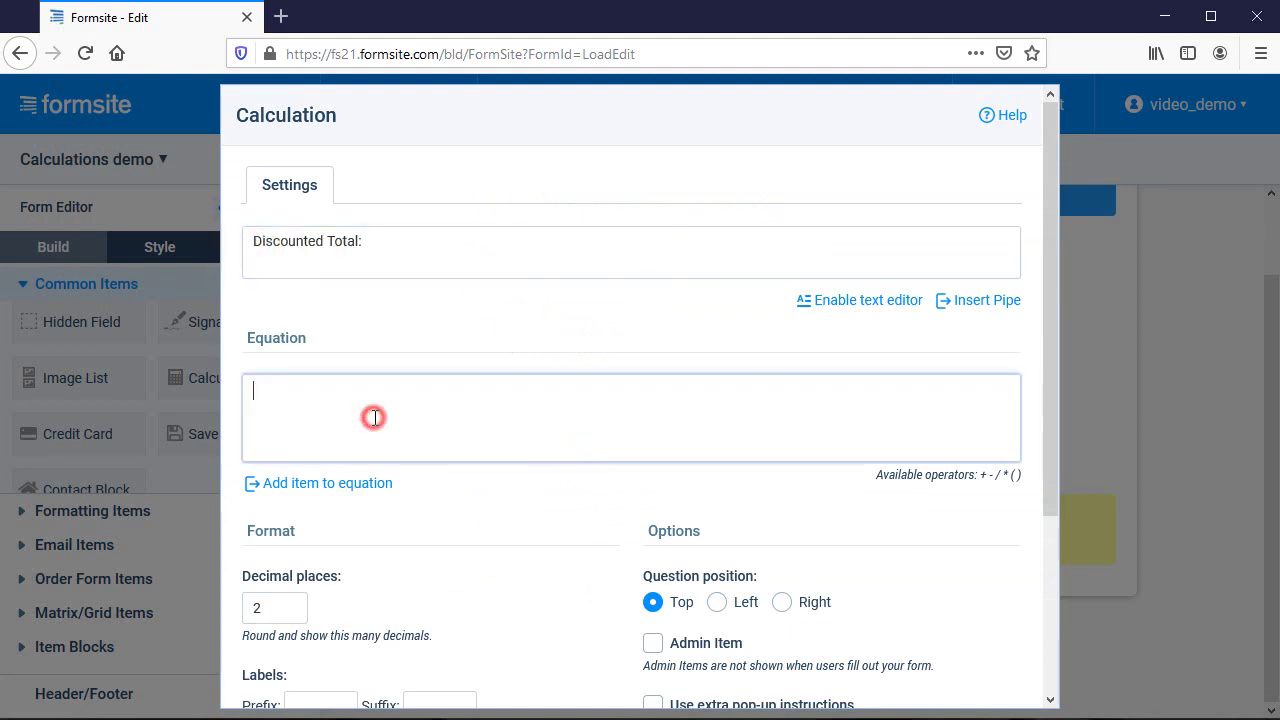
{"action": "type", "text": "id0*15+id2"}
{"action": "left_click", "coordinate": [252, 391]}
{"action": "type", "text": "("}
{"action": "left_click", "coordinate": [416, 394]}
{"action": "type", "text": ")"}
{"action": "type", "text": "/2"}
{"action": "scroll", "coordinate": [562, 617], "scroll_direction": "down", "scroll_amount": 3}
Step: Save the Discounted Total and confirm 4 rooms gives 60.00, discounted to 30.00, on the live form
{"action": "left_click", "coordinate": [567, 675]}
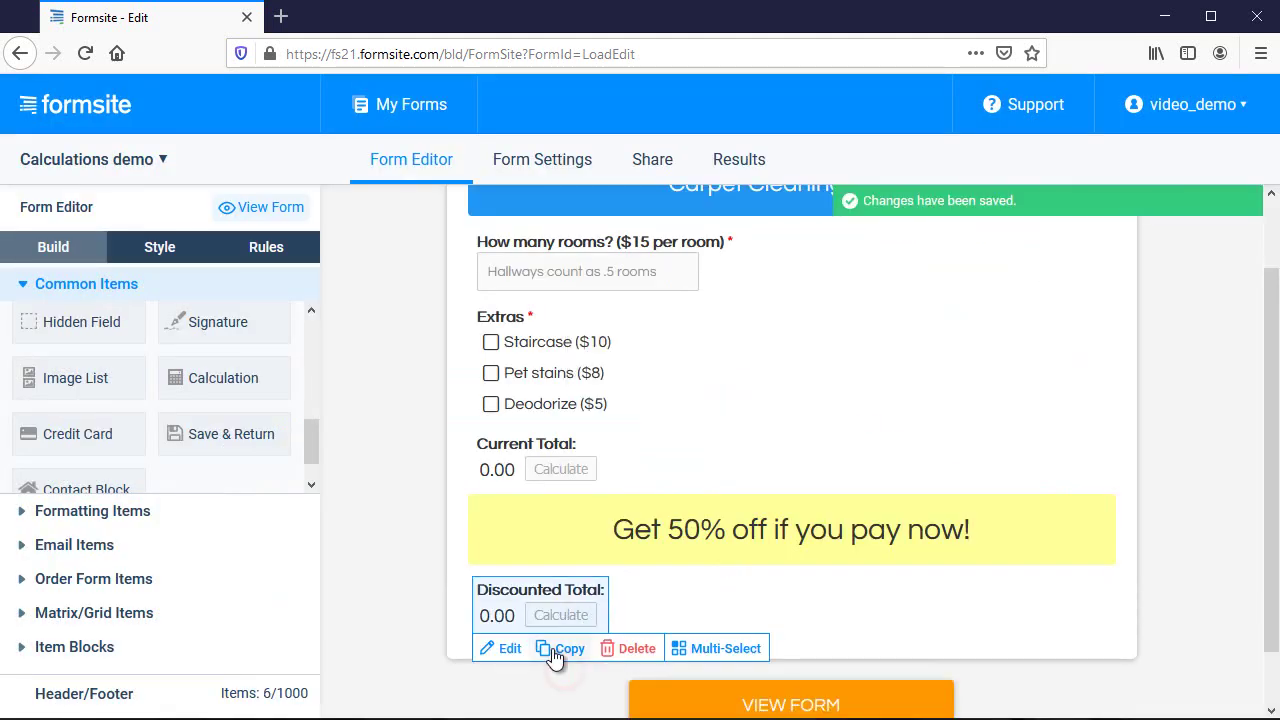
{"action": "left_click", "coordinate": [700, 705]}
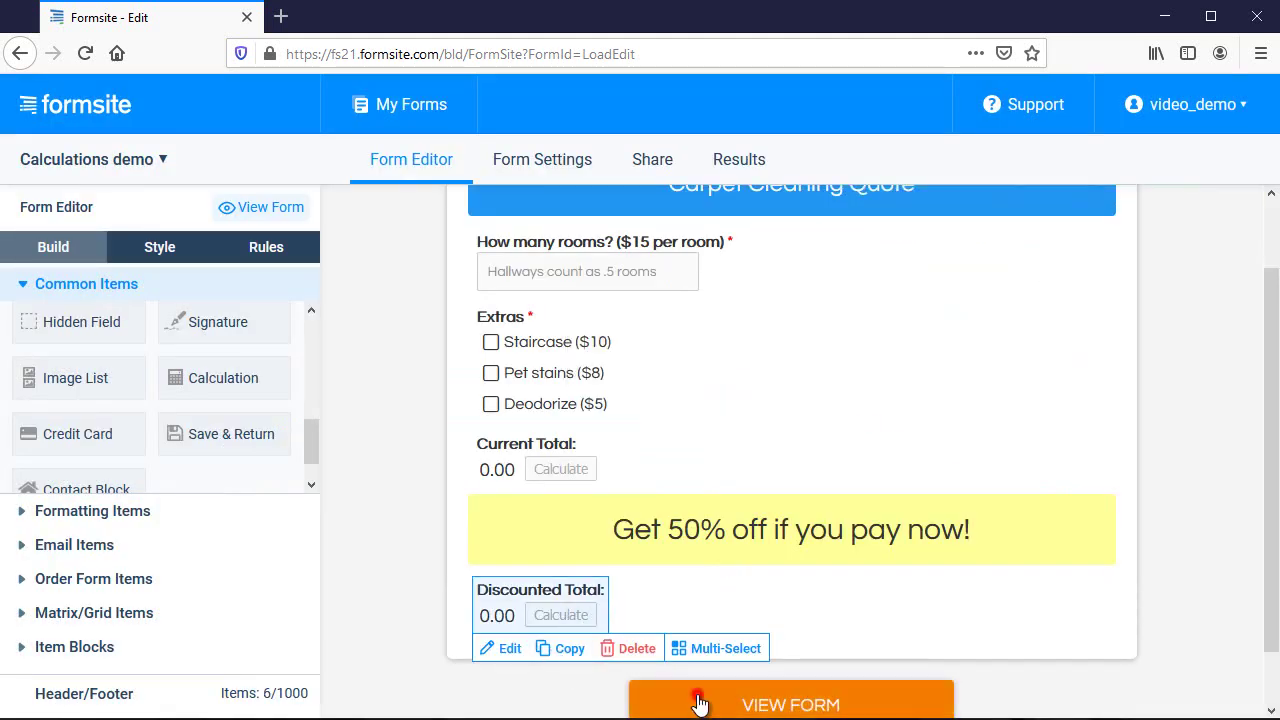
{"action": "left_click", "coordinate": [487, 233]}
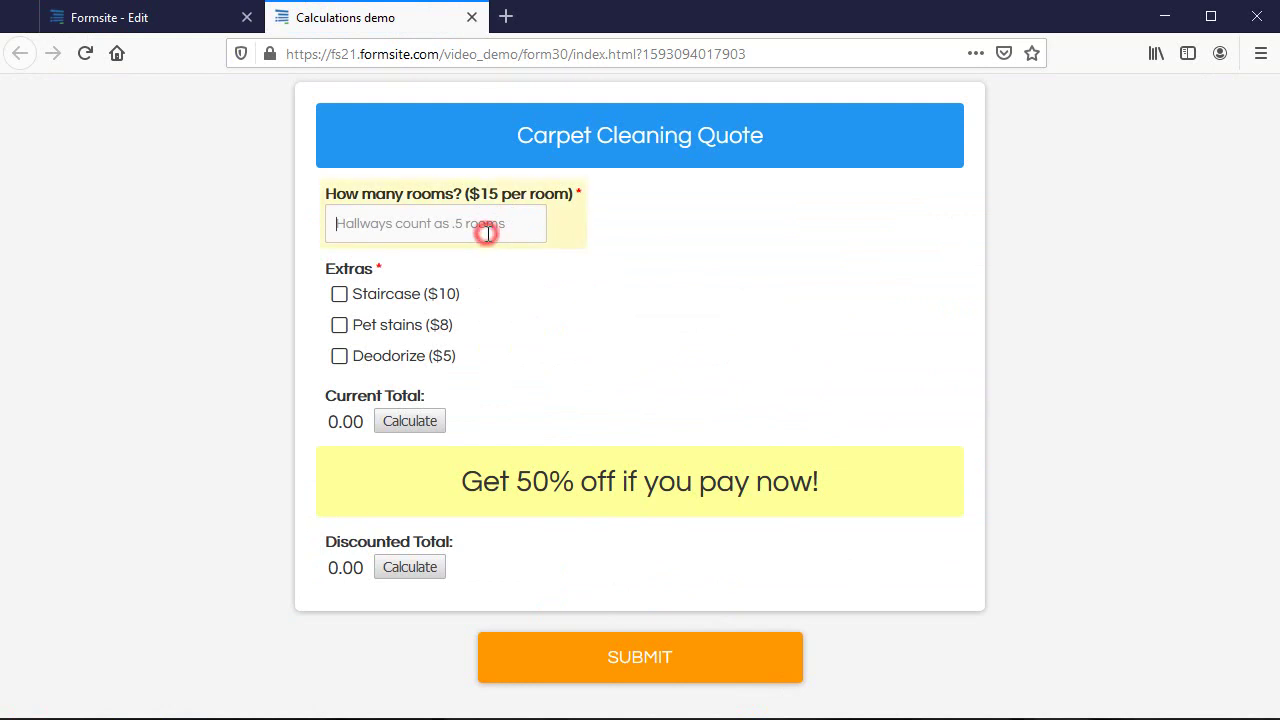
{"action": "type", "text": "4"}
{"action": "left_click", "coordinate": [444, 420]}
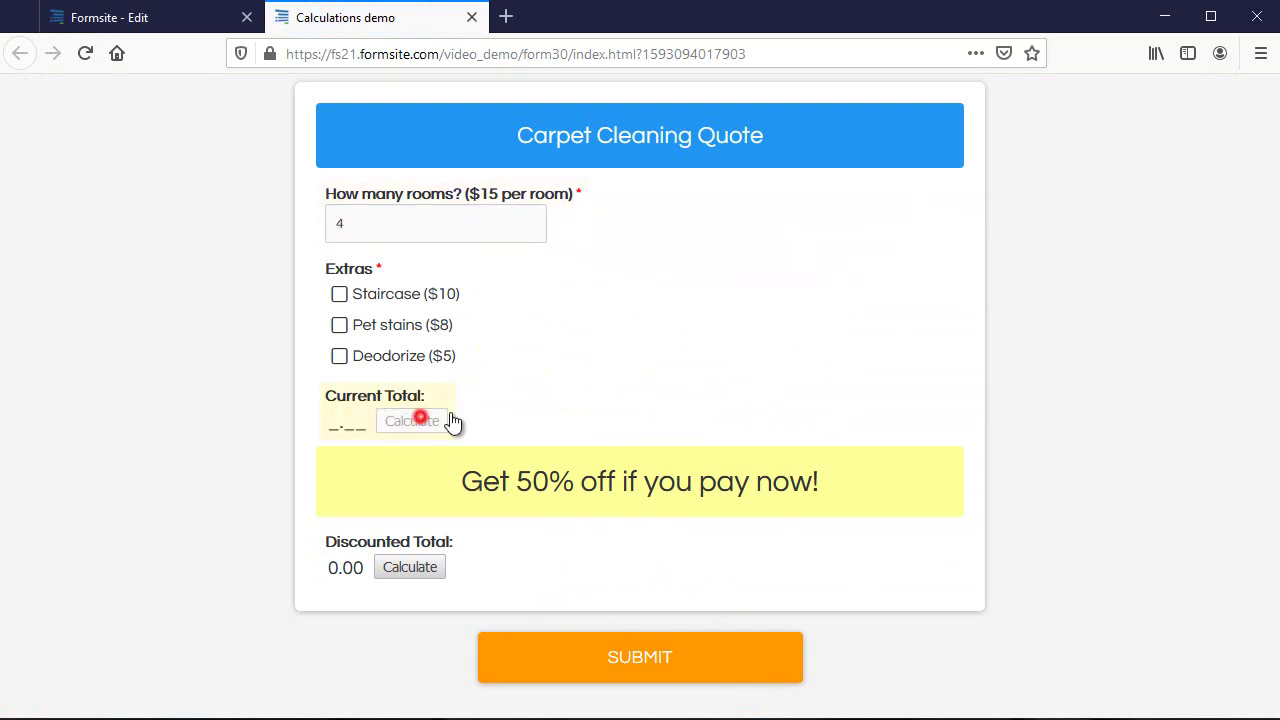
{"action": "left_click", "coordinate": [425, 568]}
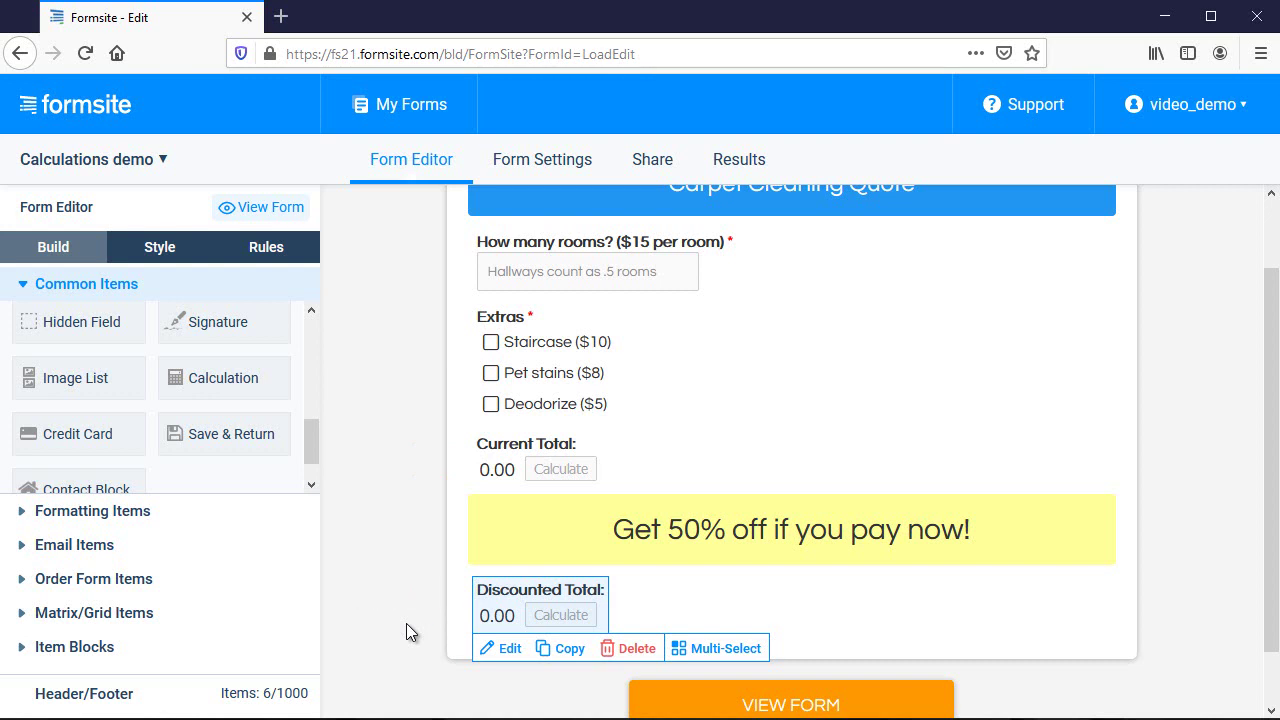
Step: Enable Include in Order Total on the Discounted Total calculation and save
{"action": "left_click", "coordinate": [505, 650]}
{"action": "scroll", "coordinate": [540, 605], "scroll_direction": "down", "scroll_amount": 5}
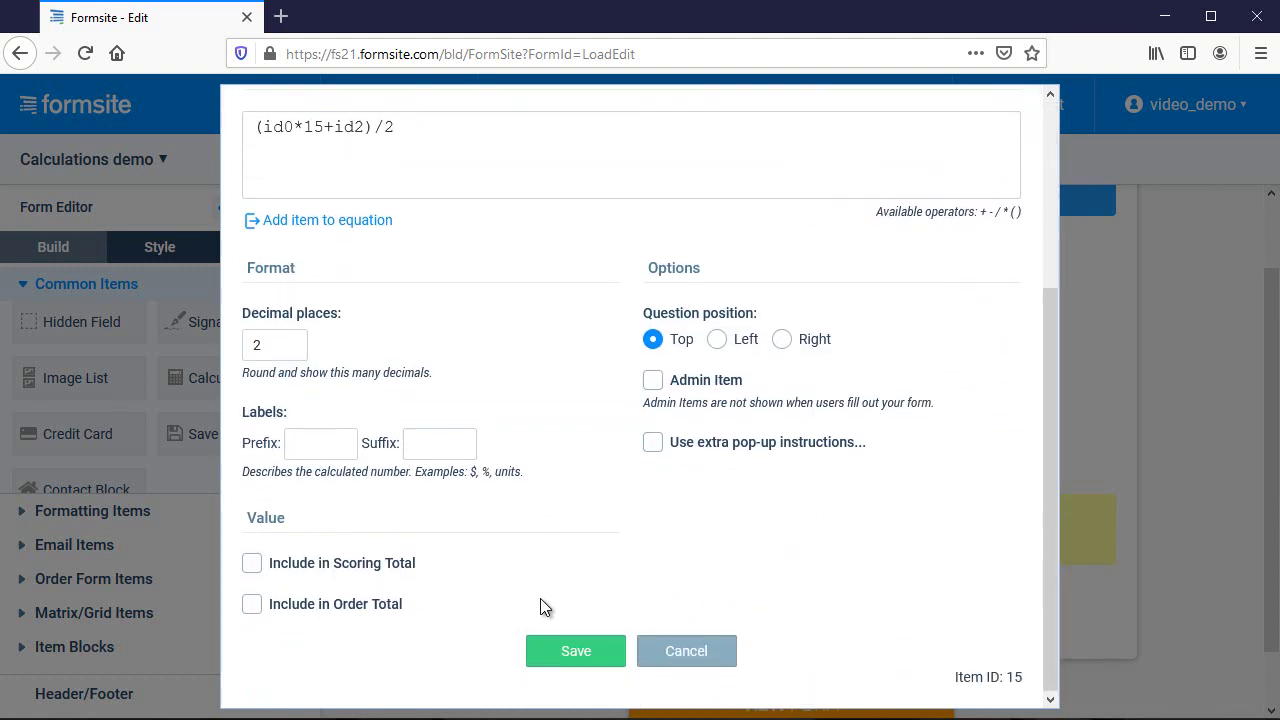
{"action": "left_click", "coordinate": [386, 606]}
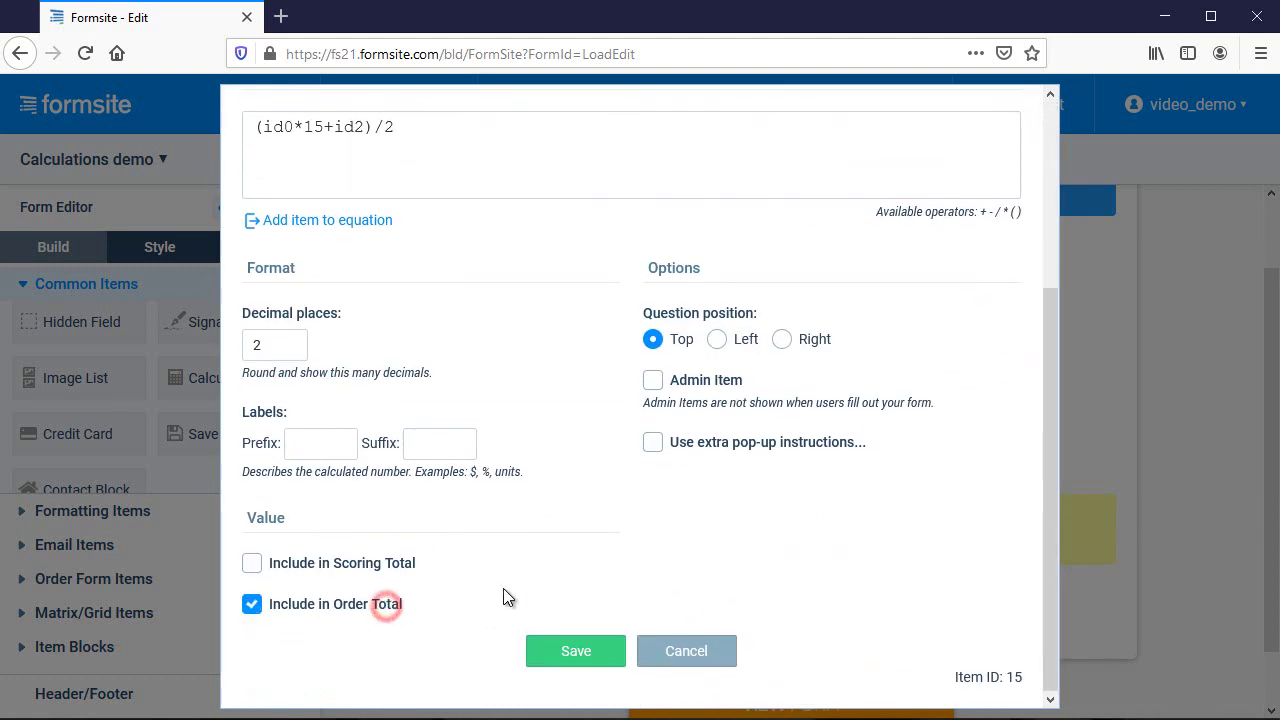
{"action": "left_click", "coordinate": [565, 650]}
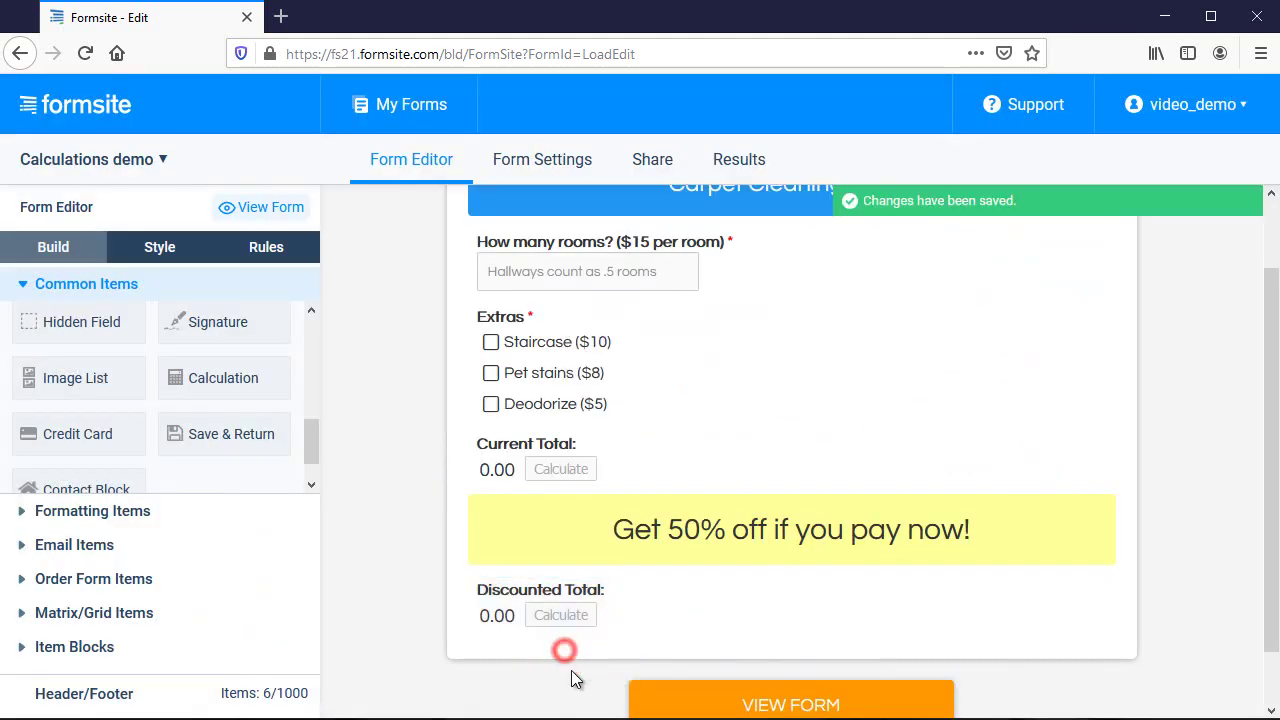
Step: Submit 4 rooms with Staircase (70.00, discounted 35.00) through to the Order Summary
{"action": "left_click", "coordinate": [655, 708]}
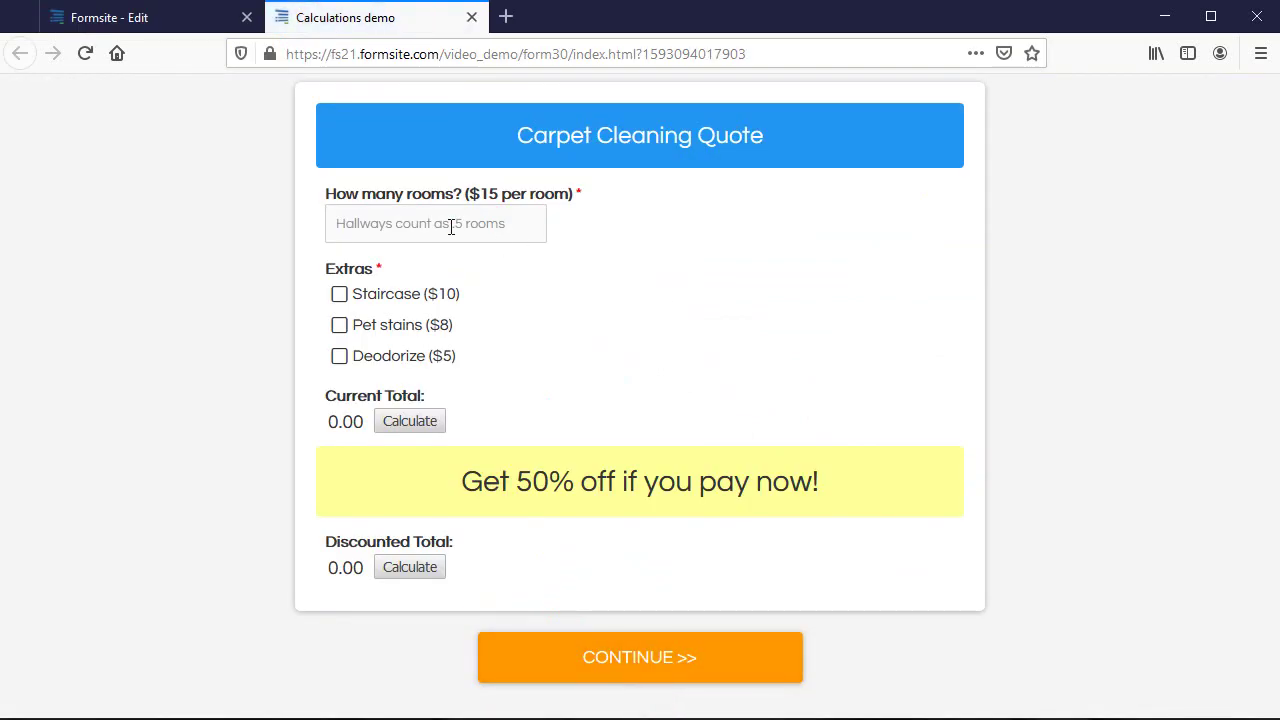
{"action": "left_click", "coordinate": [450, 225]}
{"action": "type", "text": "4"}
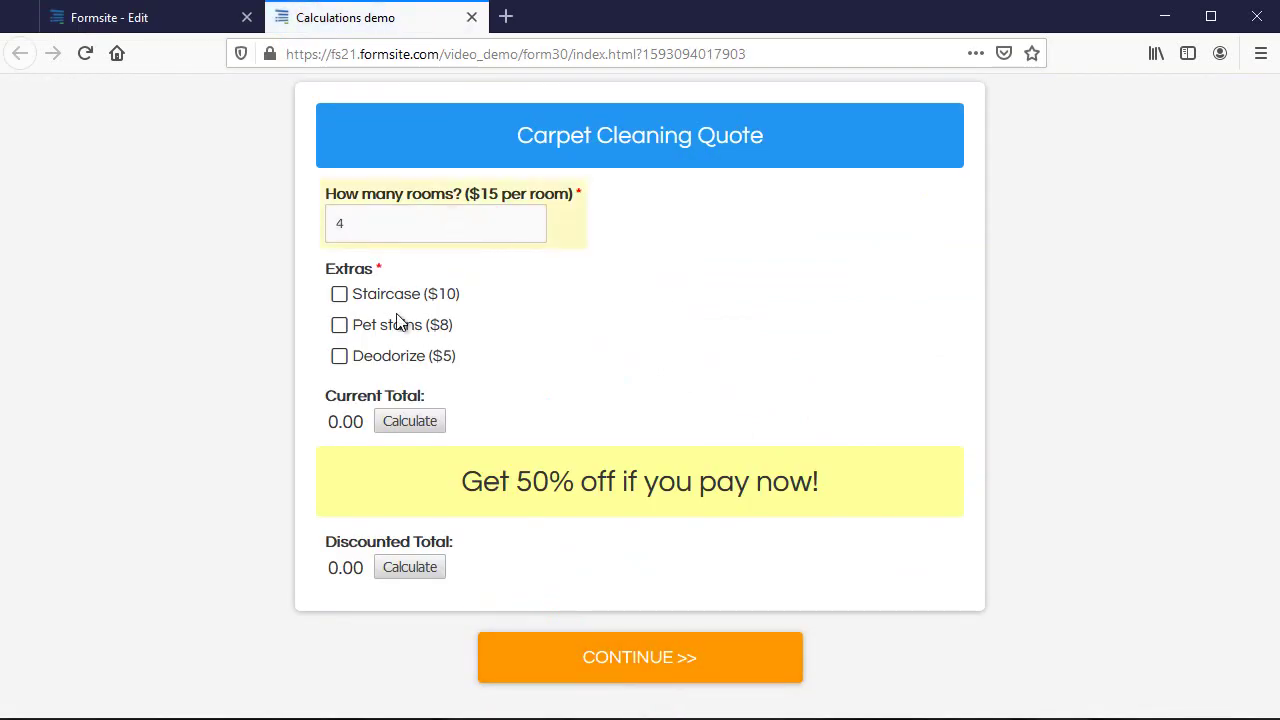
{"action": "left_click", "coordinate": [385, 296]}
{"action": "left_click", "coordinate": [420, 421]}
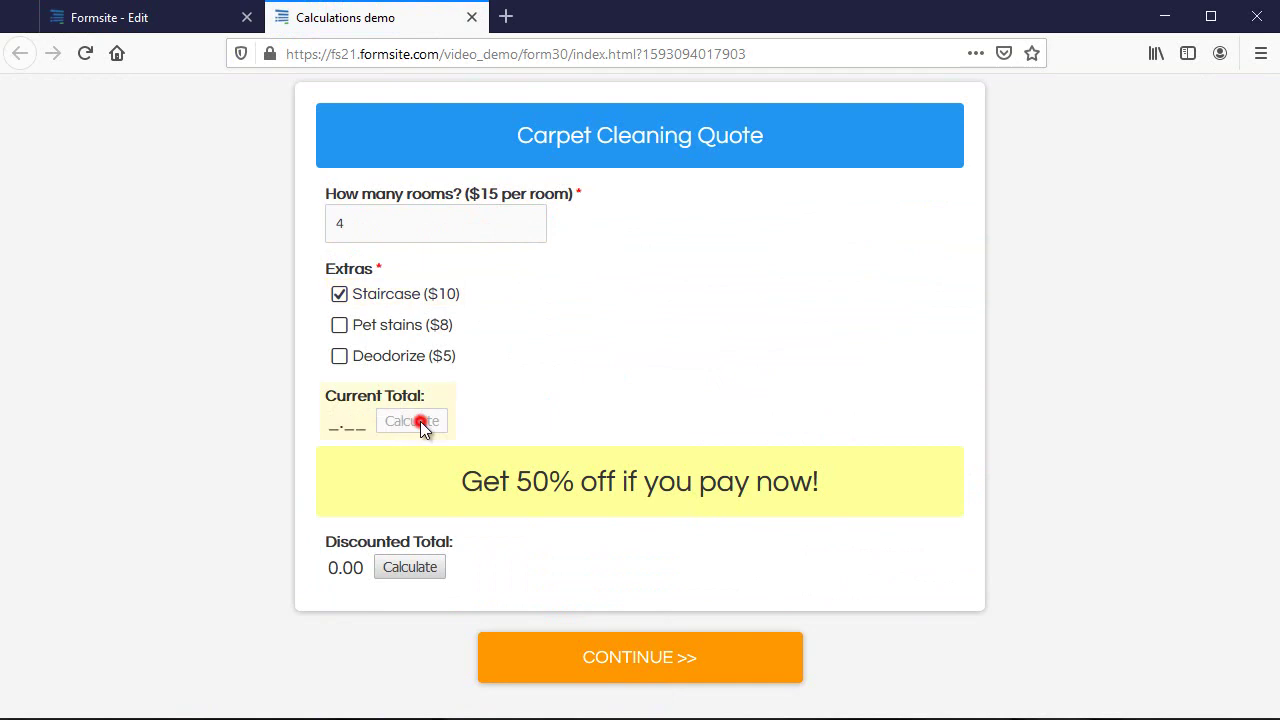
{"action": "left_click", "coordinate": [432, 568]}
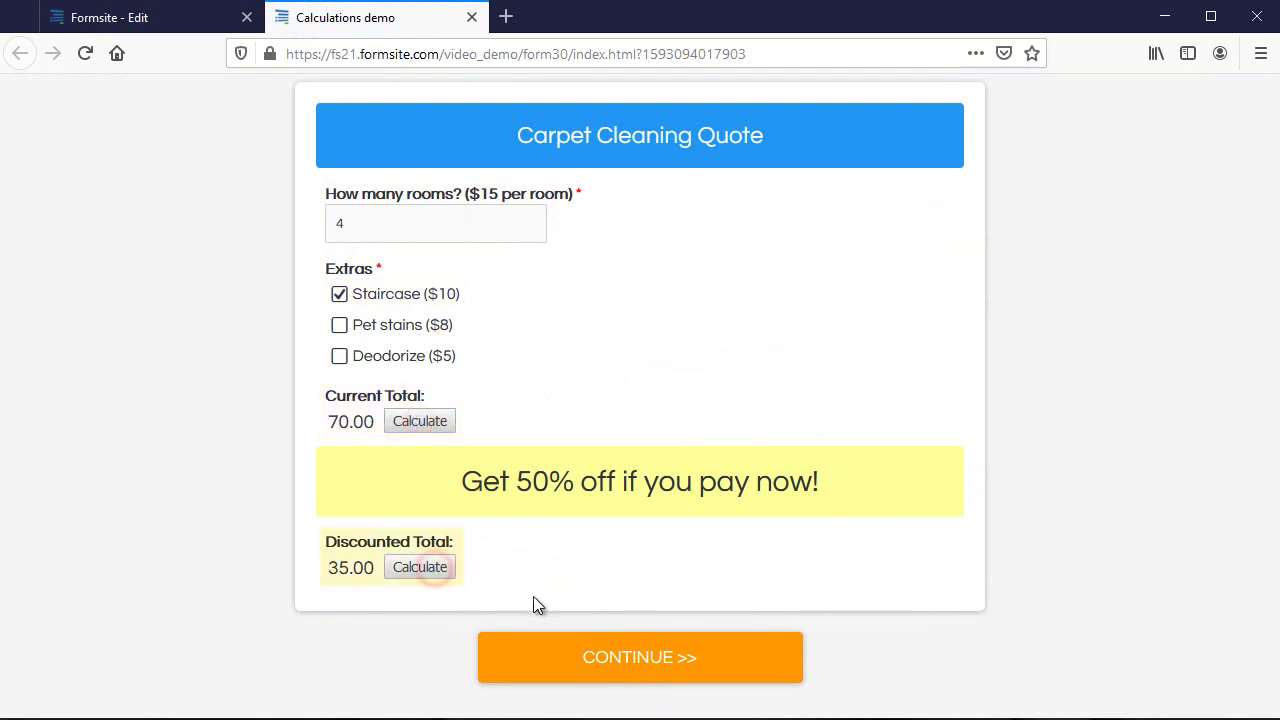
{"action": "left_click", "coordinate": [620, 662]}
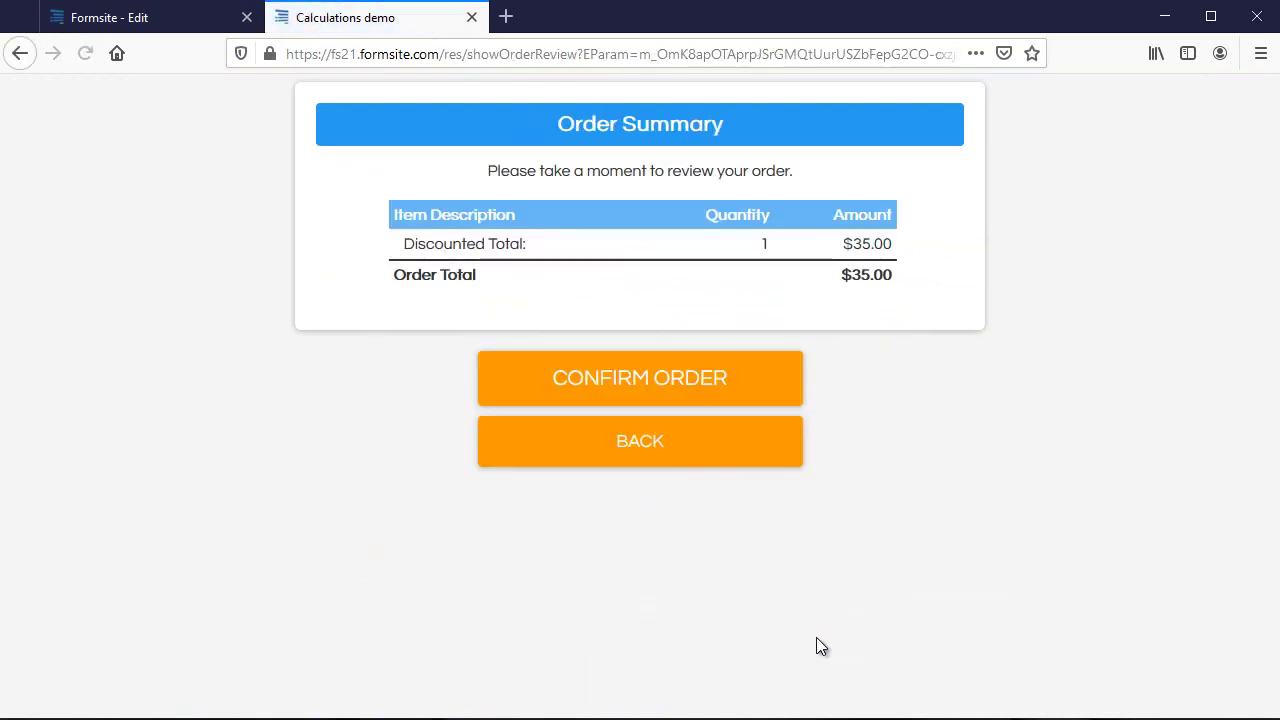